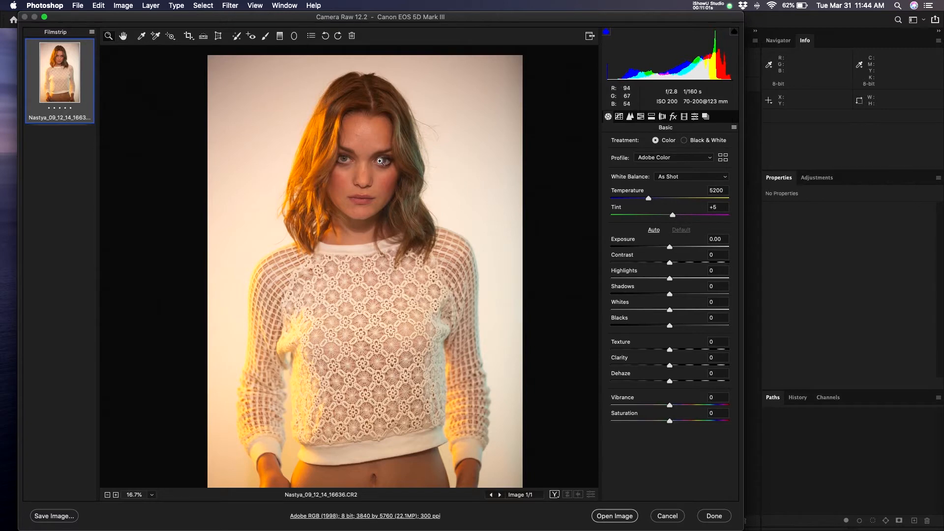
# - Zoom into the model's face to magnify the skin, then back out to show the forehead
pyautogui.moveTo(348, 147); pyautogui.dragTo(415, 151)
pyautogui.moveTo(469, 179); pyautogui.dragTo(398, 213)
pyautogui.click(398, 213)
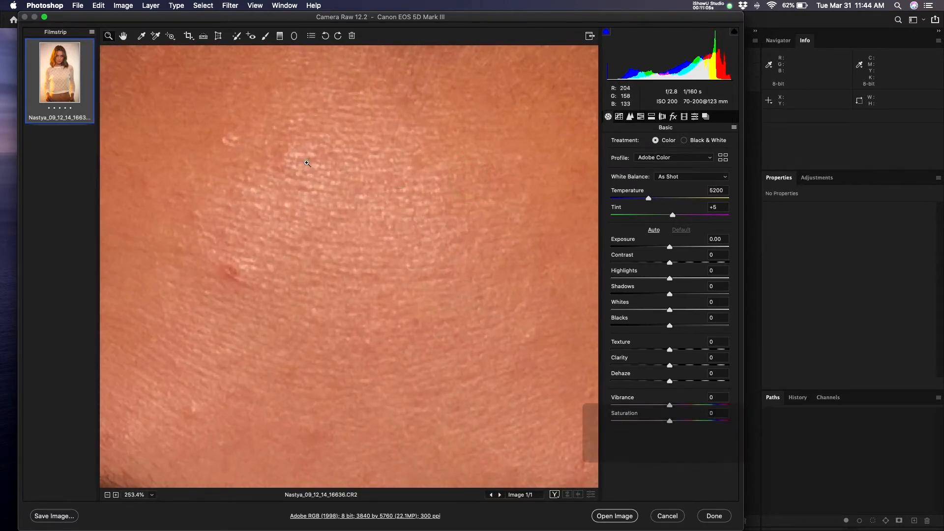
pyautogui.moveTo(384, 209); pyautogui.dragTo(327, 175)
# - Pan across the hair and eye, then settle close in on the forehead skin
pyautogui.press('space')
pyautogui.moveTo(427, 161); pyautogui.dragTo(411, 305)
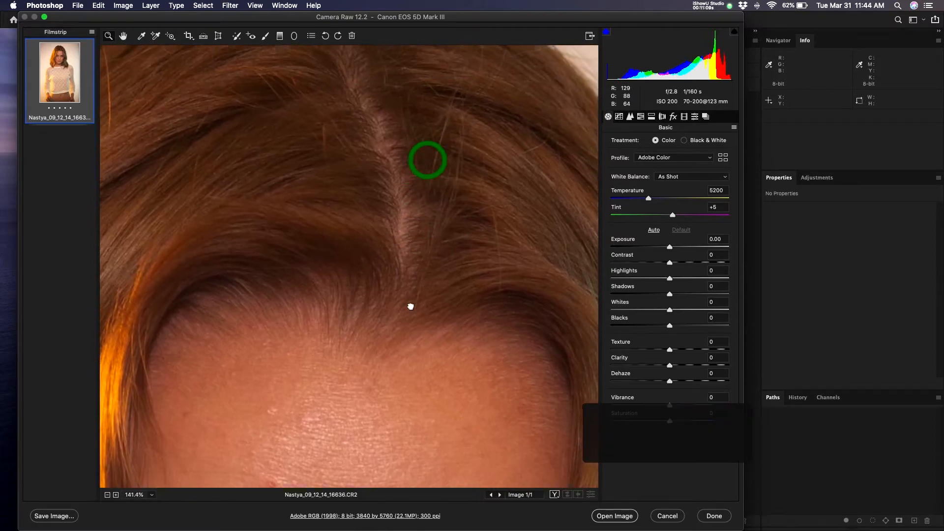
pyautogui.moveTo(289, 313); pyautogui.dragTo(540, 127)
pyautogui.moveTo(358, 320); pyautogui.dragTo(425, 161)
pyautogui.moveTo(331, 358); pyautogui.dragTo(202, 238)
pyautogui.moveTo(450, 116); pyautogui.dragTo(338, 301)
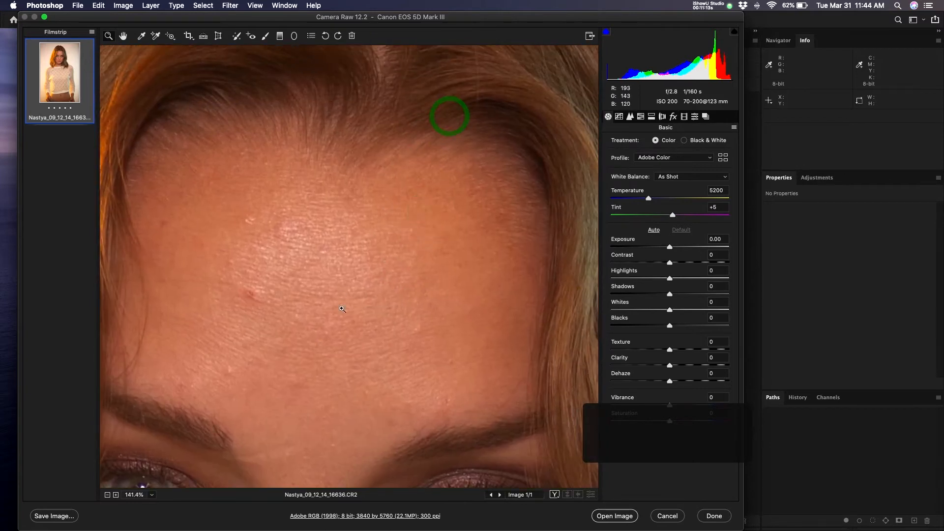
pyautogui.moveTo(317, 244); pyautogui.dragTo(336, 239)
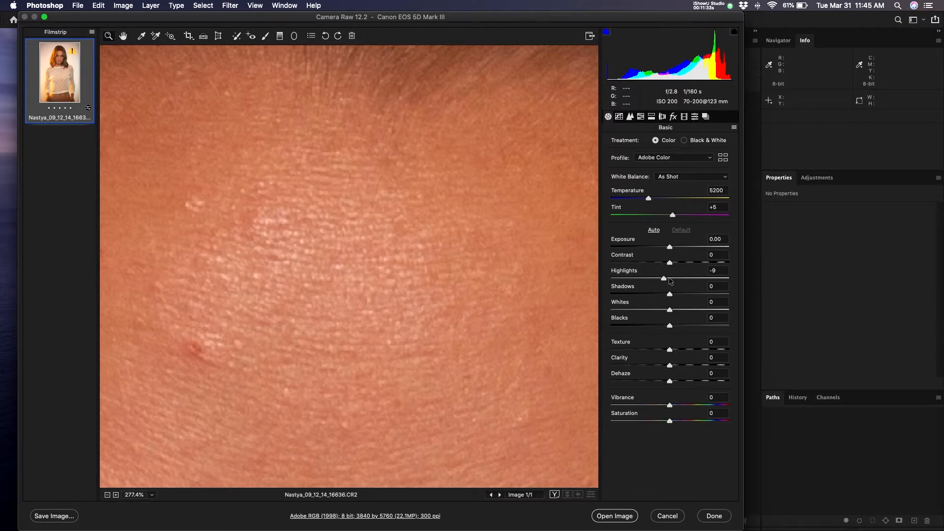
# - Drag Highlights down to -62 and Exposure up to +1.55 in the Basic panel
pyautogui.moveTo(668, 279); pyautogui.dragTo(633, 278)
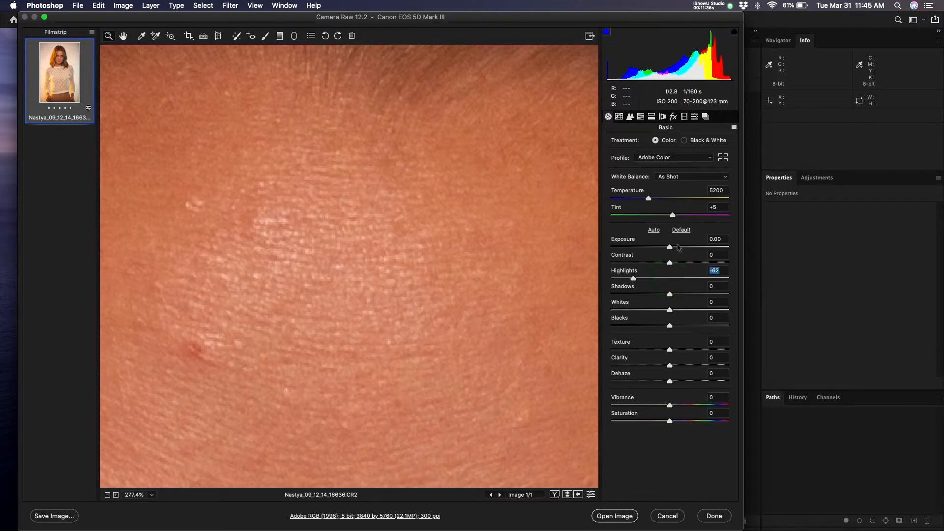
pyautogui.moveTo(670, 247); pyautogui.dragTo(689, 253)
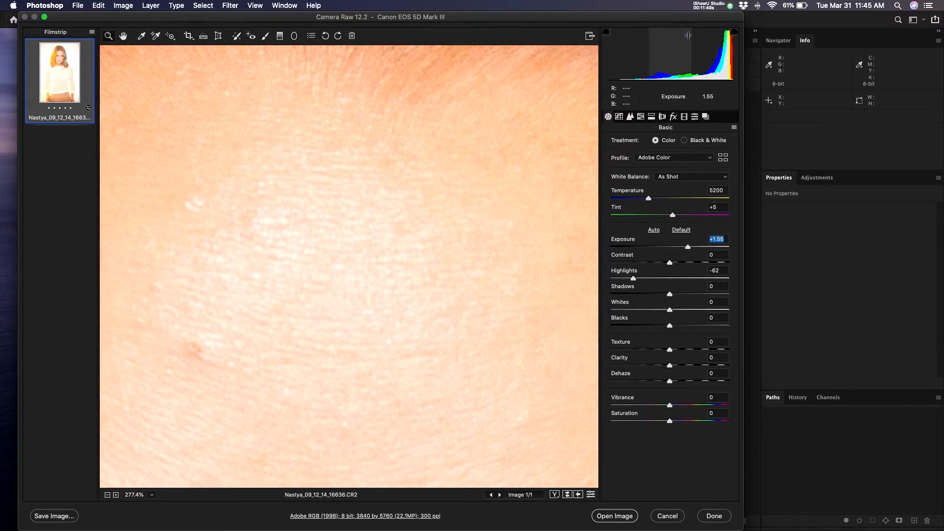
# - Toggle the highlight clipping warning and zoom out to view the brightened photo
pyautogui.click(734, 32)
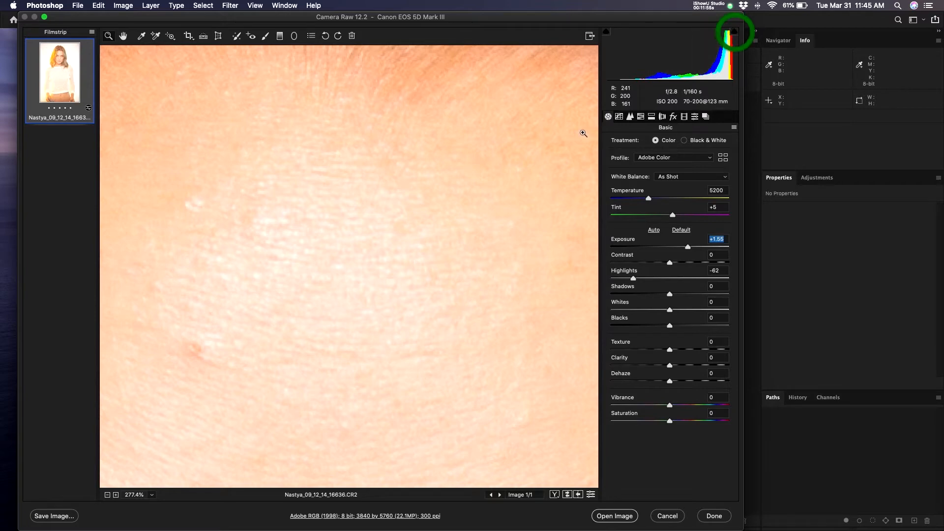
pyautogui.click(523, 168)
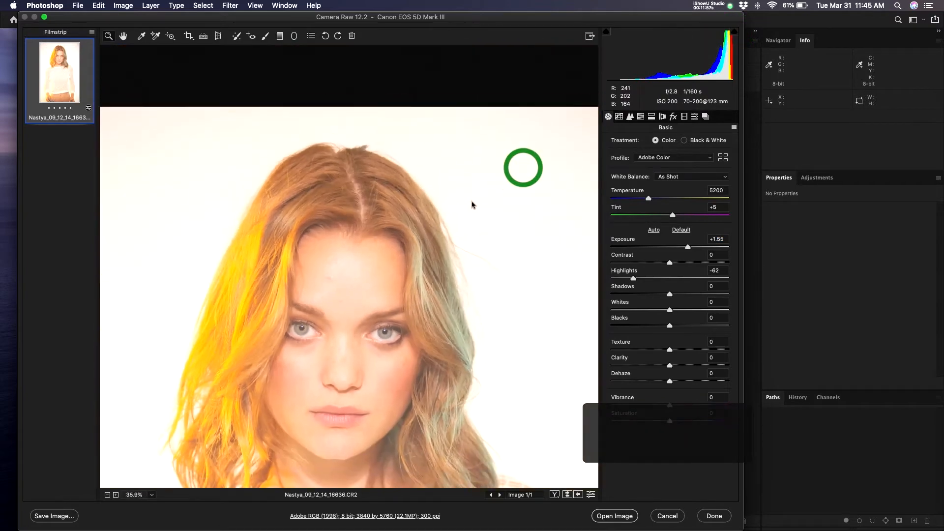
pyautogui.moveTo(472, 205); pyautogui.dragTo(451, 217)
pyautogui.moveTo(424, 255); pyautogui.dragTo(433, 140)
pyautogui.click(421, 207)
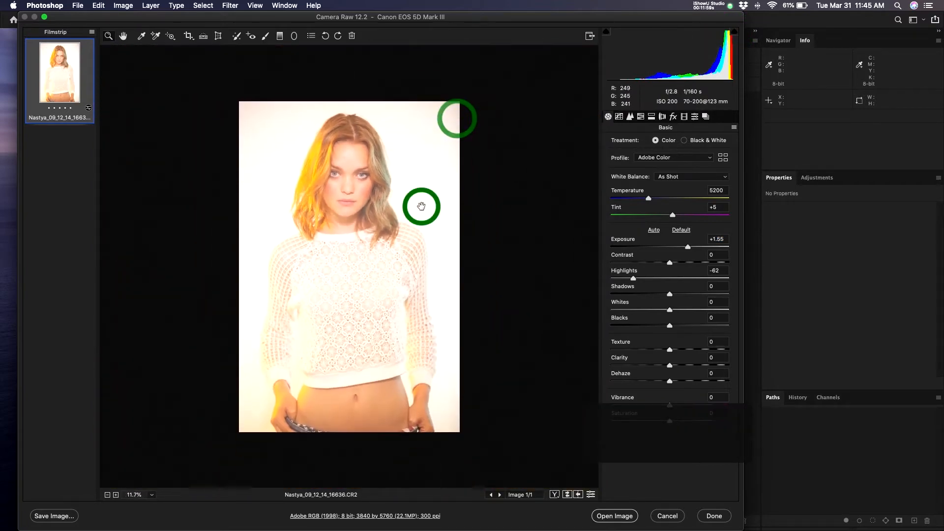
pyautogui.click(398, 167)
pyautogui.moveTo(386, 192); pyautogui.dragTo(441, 147)
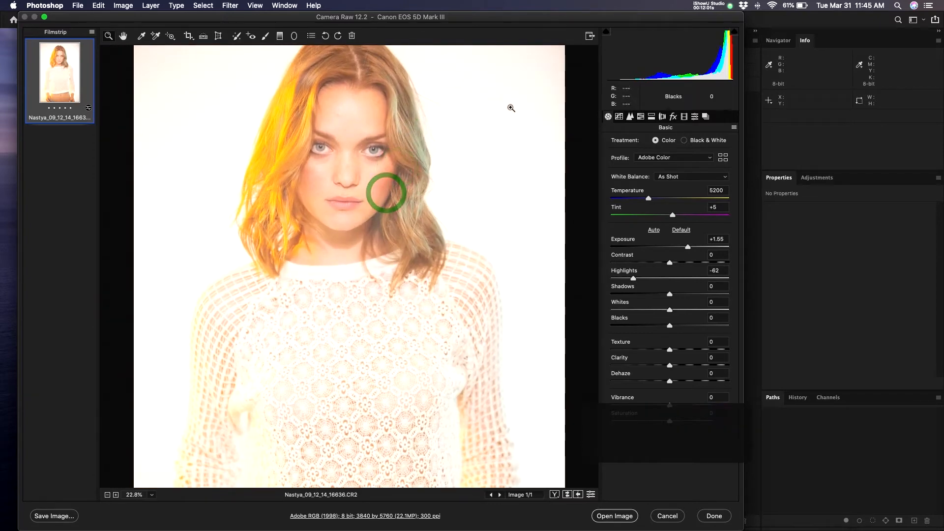
# - Turn the highlight clipping warning on and zoom in to inspect the face
pyautogui.click(734, 31)
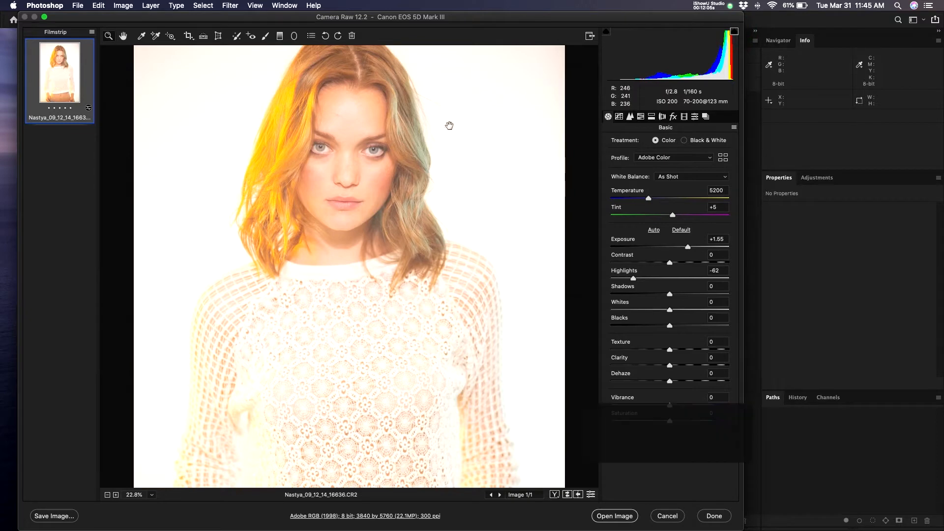
pyautogui.moveTo(519, 62); pyautogui.dragTo(520, 90)
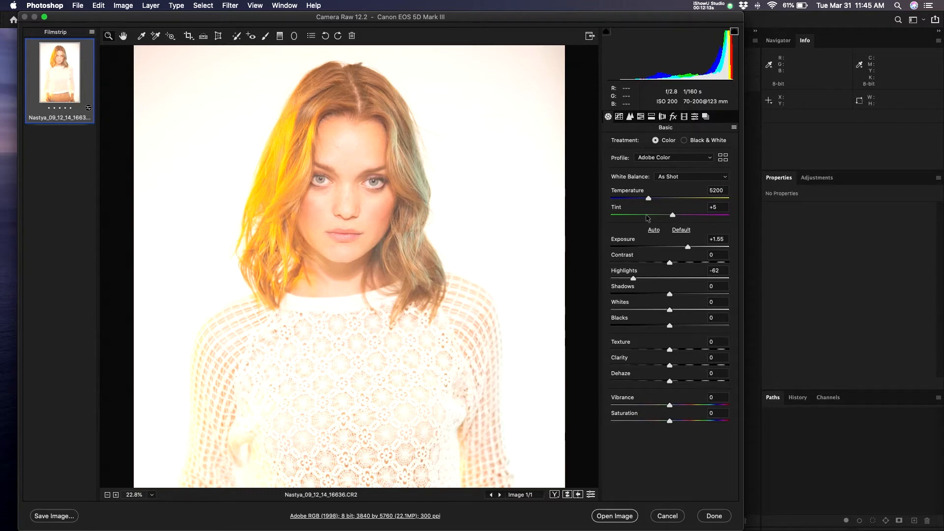
pyautogui.moveTo(367, 156); pyautogui.dragTo(413, 206)
pyautogui.moveTo(412, 171); pyautogui.dragTo(405, 176)
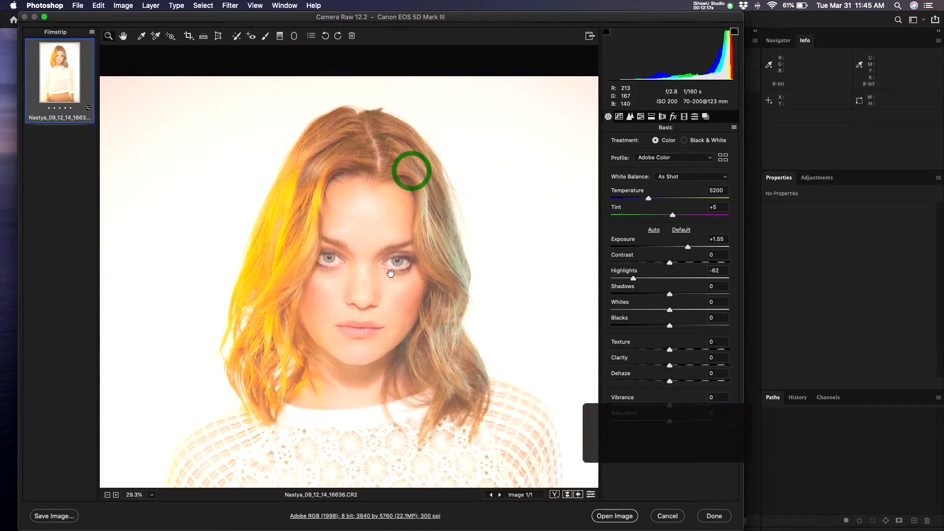
pyautogui.moveTo(392, 271); pyautogui.dragTo(397, 250)
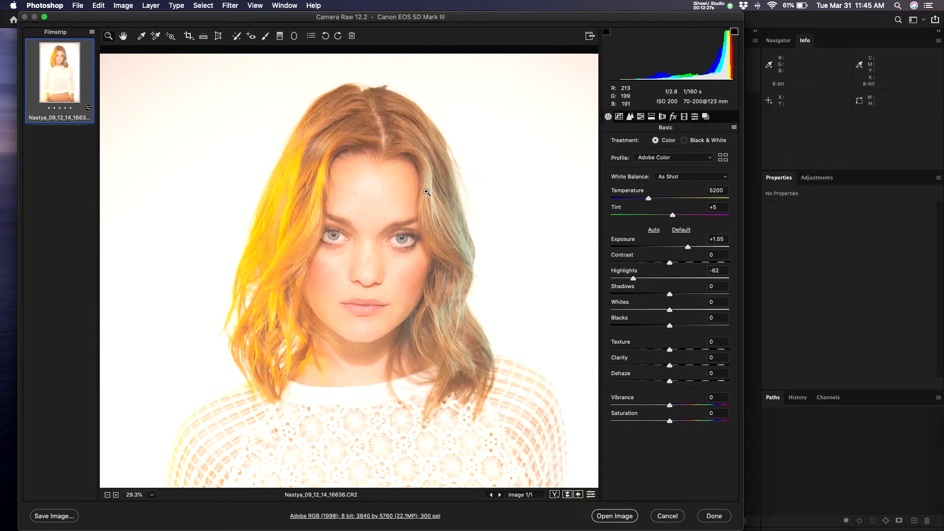
pyautogui.click(344, 186)
pyautogui.click(344, 186)
pyautogui.click(344, 186)
pyautogui.moveTo(348, 225); pyautogui.dragTo(429, 214)
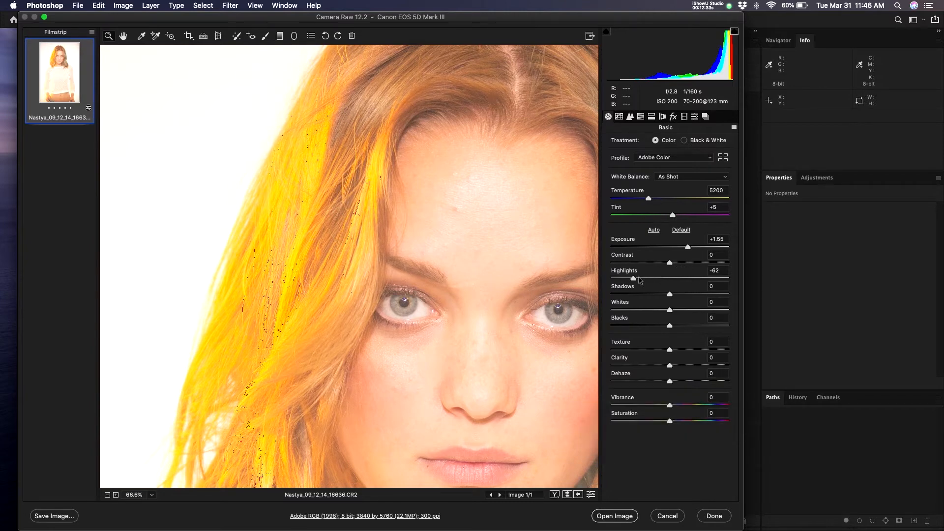
# - Raise Highlights back to -3 and zoom in on the bright hair
pyautogui.moveTo(634, 279); pyautogui.dragTo(669, 278)
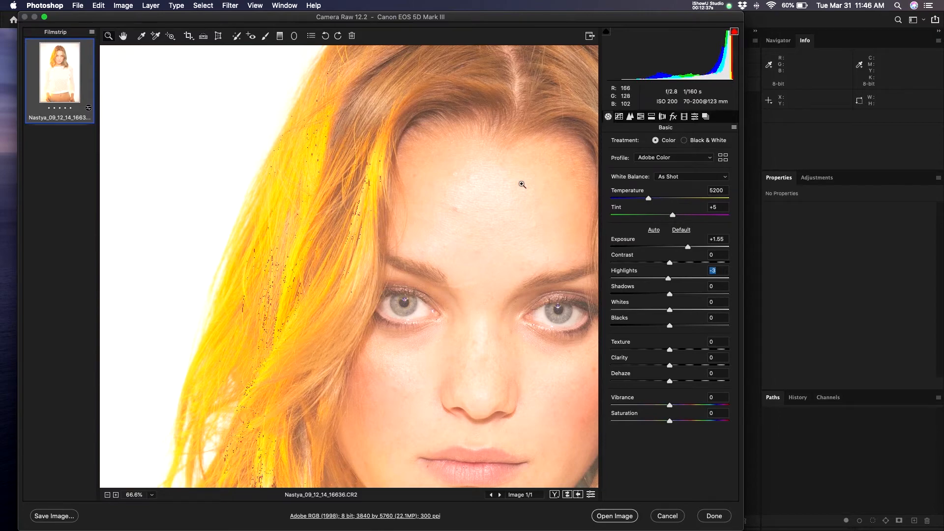
pyautogui.click(293, 276)
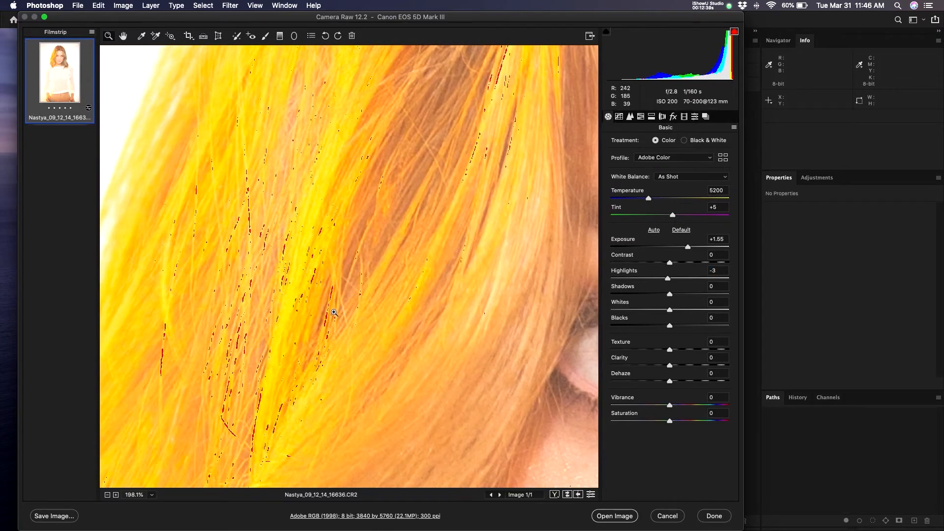
pyautogui.press('v')
# - Push Exposure up through +2.65 to +2.95 while panning across the photo
pyautogui.moveTo(688, 249); pyautogui.dragTo(702, 250)
pyautogui.moveTo(307, 288); pyautogui.dragTo(239, 334)
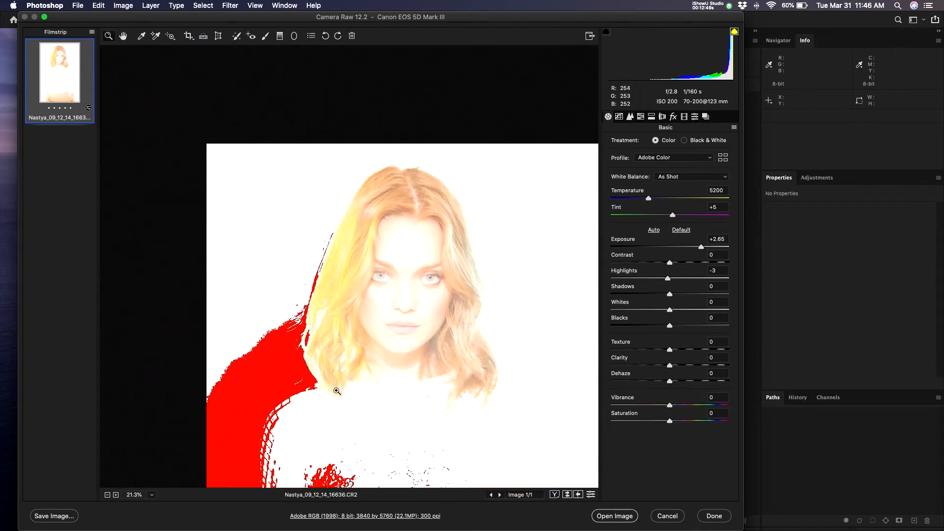
pyautogui.moveTo(392, 441); pyautogui.dragTo(431, 270)
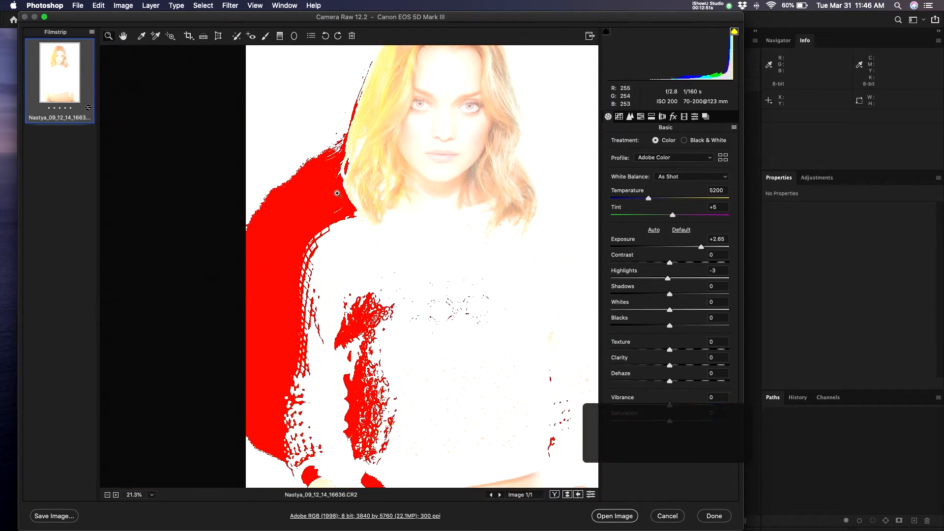
pyautogui.moveTo(403, 404); pyautogui.dragTo(378, 255)
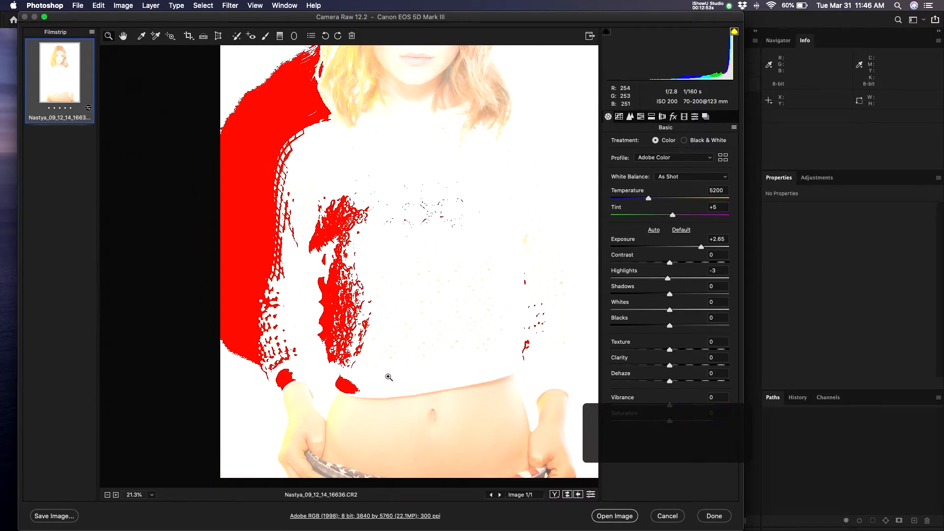
pyautogui.moveTo(502, 235); pyautogui.dragTo(497, 326)
pyautogui.moveTo(463, 204); pyautogui.dragTo(462, 294)
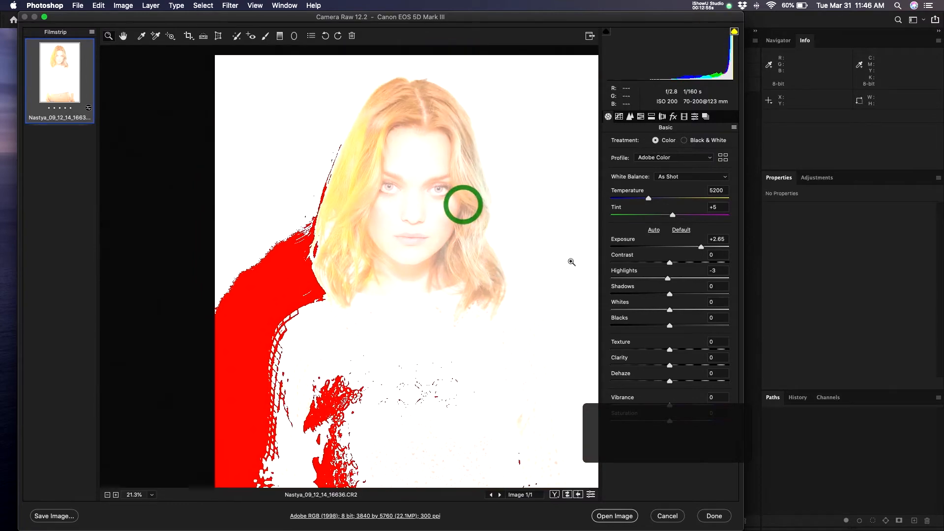
pyautogui.moveTo(702, 247); pyautogui.dragTo(715, 256)
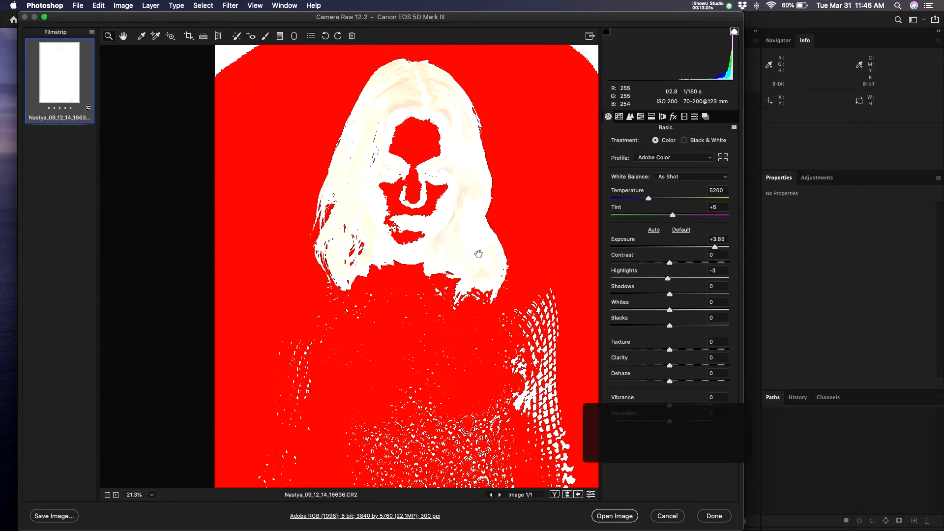
# - Push Exposure to +3.85, turn off the clipping overlay, and zoom in on the face
pyautogui.moveTo(313, 253); pyautogui.dragTo(307, 170)
pyautogui.click(734, 31)
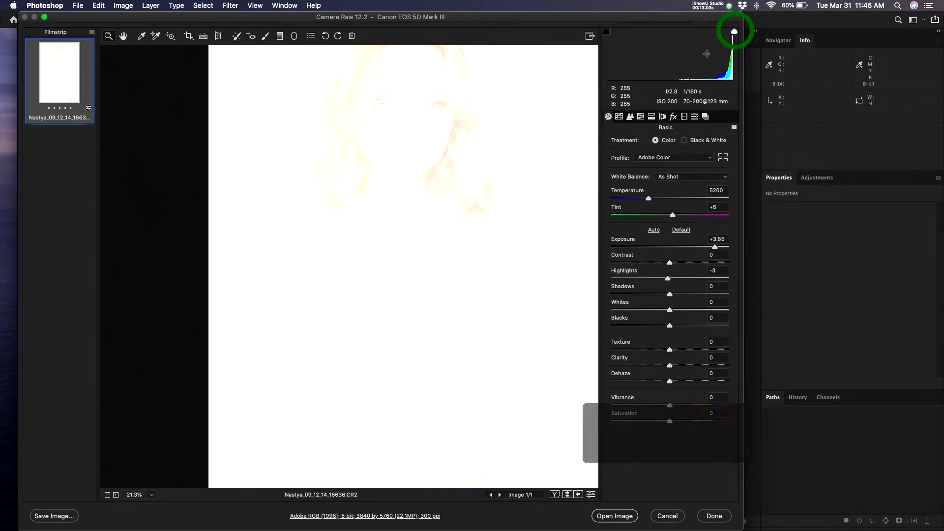
pyautogui.click(457, 175)
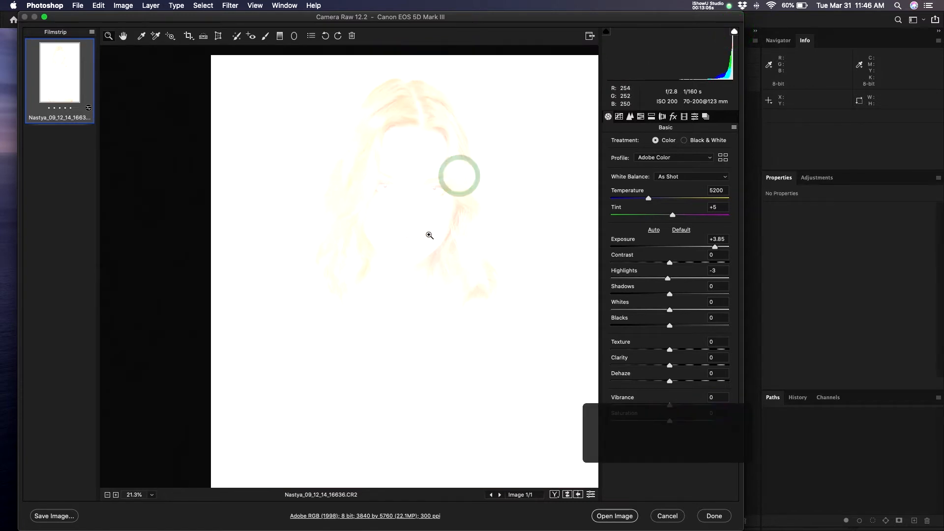
pyautogui.click(412, 192)
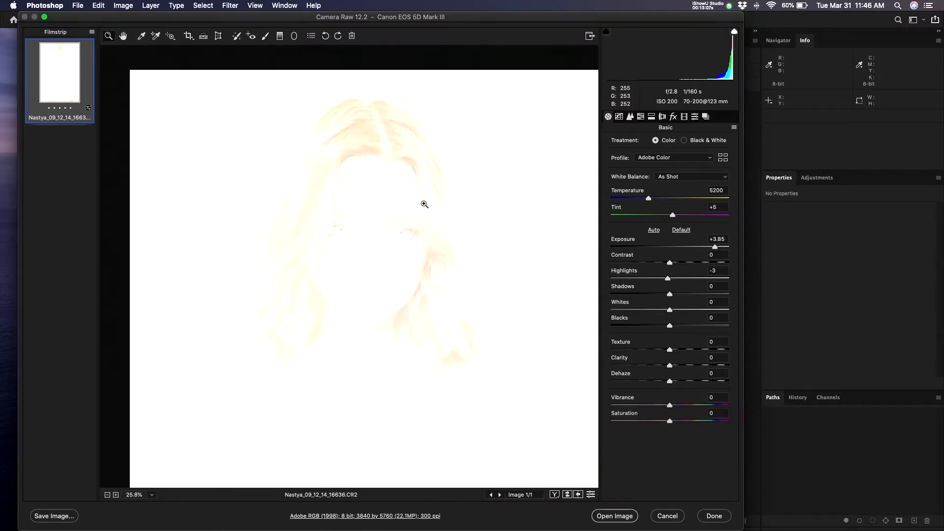
pyautogui.click(418, 207)
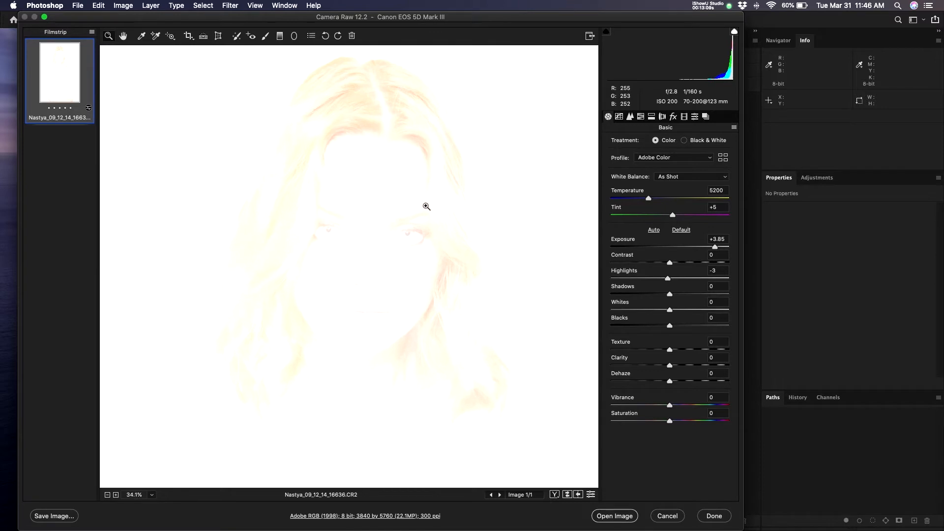
# - Zoom out to the whole photo and lower Exposure to +1.30
pyautogui.keyDown('alt'); pyautogui.click(459, 231); pyautogui.keyUp('alt')
pyautogui.keyDown('alt'); pyautogui.click(500, 219); pyautogui.keyUp('alt')
pyautogui.keyDown('alt'); pyautogui.click(451, 271); pyautogui.keyUp('alt')
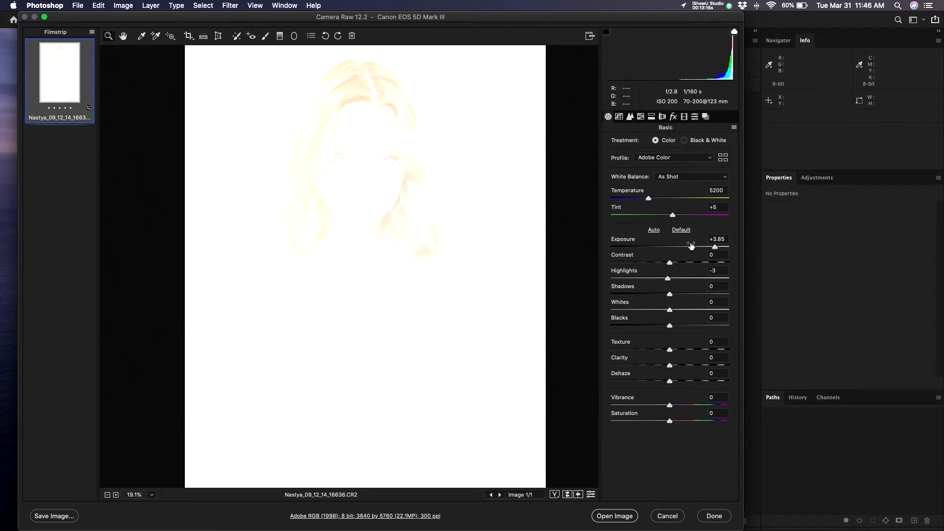
pyautogui.moveTo(712, 251); pyautogui.dragTo(683, 253)
pyautogui.keyDown('alt'); pyautogui.click(345, 241); pyautogui.keyUp('alt')
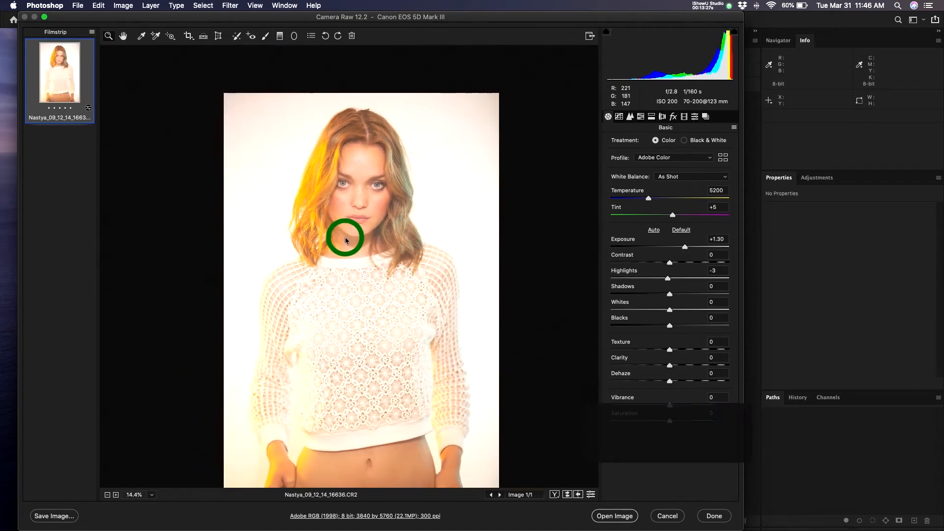
# - Lower Exposure to -2.80 and review the darkened portrait around the face
pyautogui.moveTo(345, 239); pyautogui.dragTo(376, 270)
pyautogui.click(374, 270)
pyautogui.moveTo(380, 228); pyautogui.dragTo(405, 200)
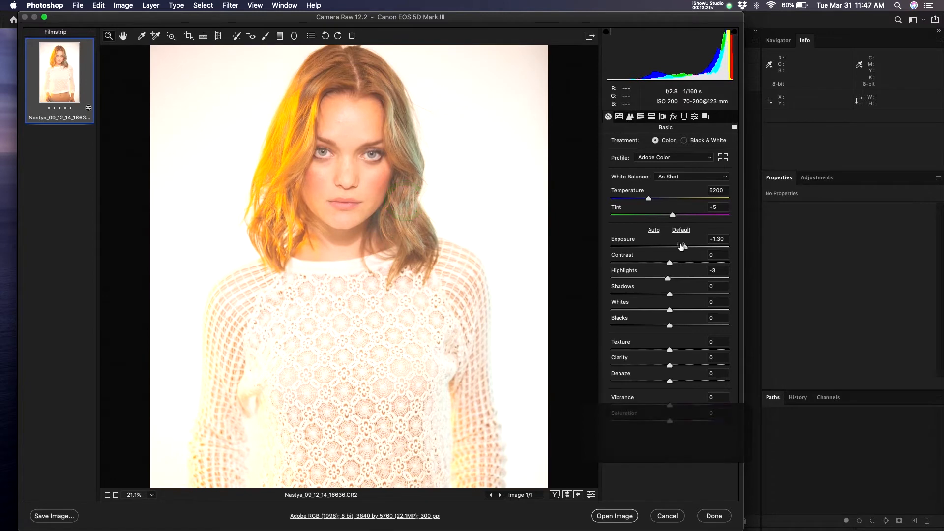
pyautogui.moveTo(687, 251); pyautogui.dragTo(637, 254)
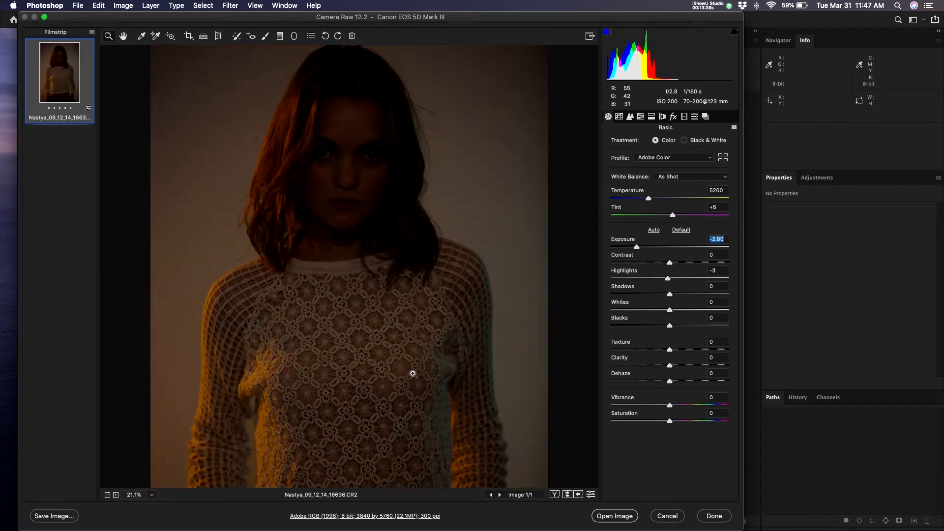
pyautogui.keyDown('alt'); pyautogui.click(419, 334); pyautogui.keyUp('alt')
pyautogui.moveTo(378, 361); pyautogui.dragTo(384, 348)
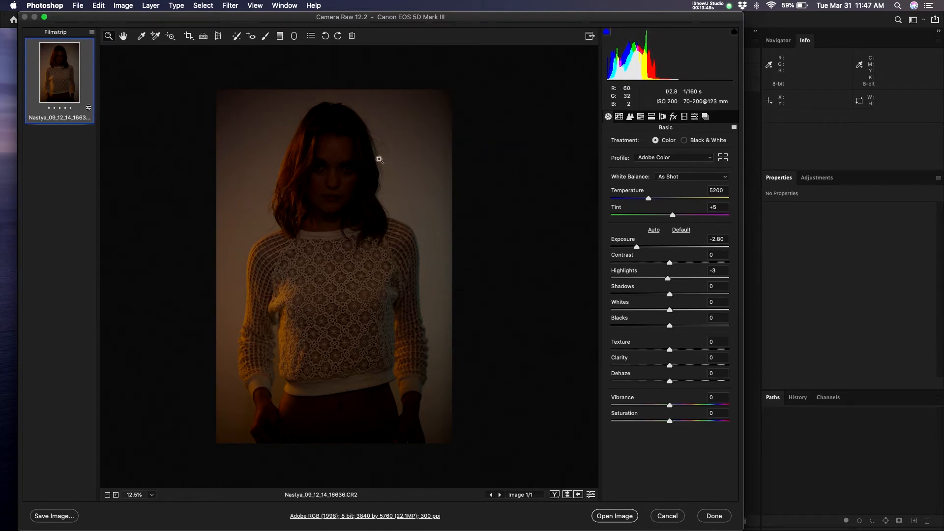
pyautogui.moveTo(377, 120); pyautogui.dragTo(399, 118)
pyautogui.moveTo(353, 145); pyautogui.dragTo(429, 134)
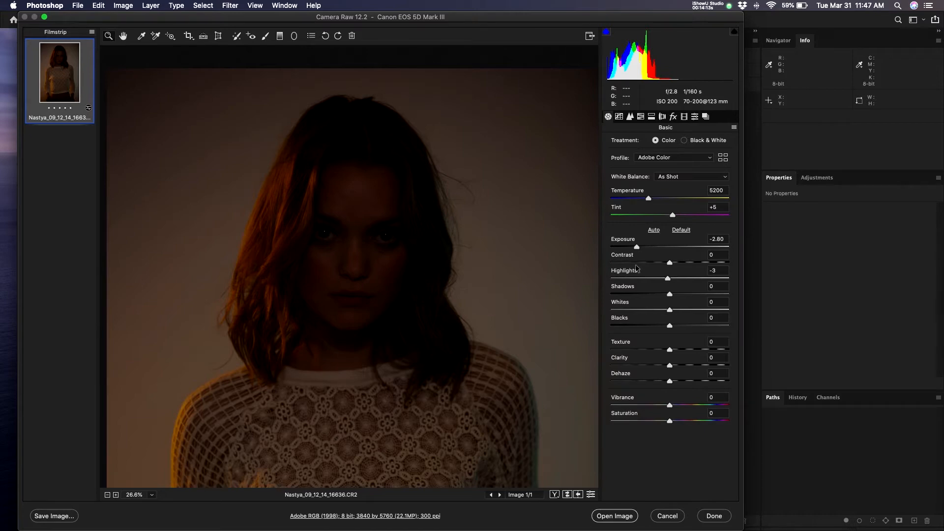
# - Glance at Finder, then apply the settings with Done and reposition the Capture folder window
pyautogui.press('super+Tab')
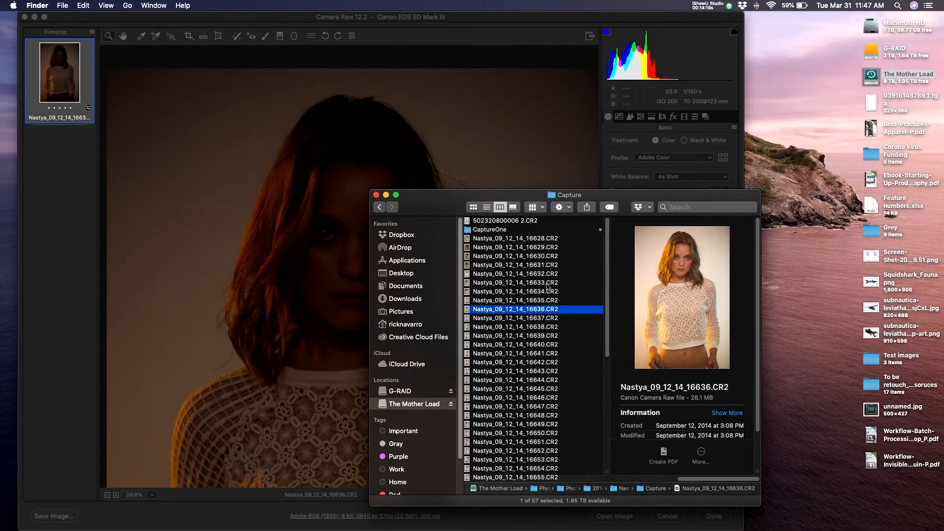
pyautogui.click(362, 144)
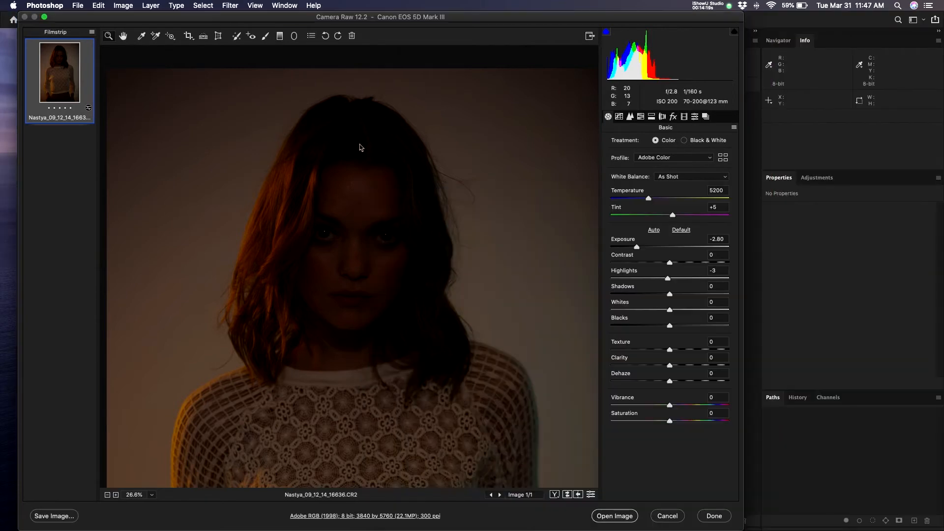
pyautogui.click(714, 516)
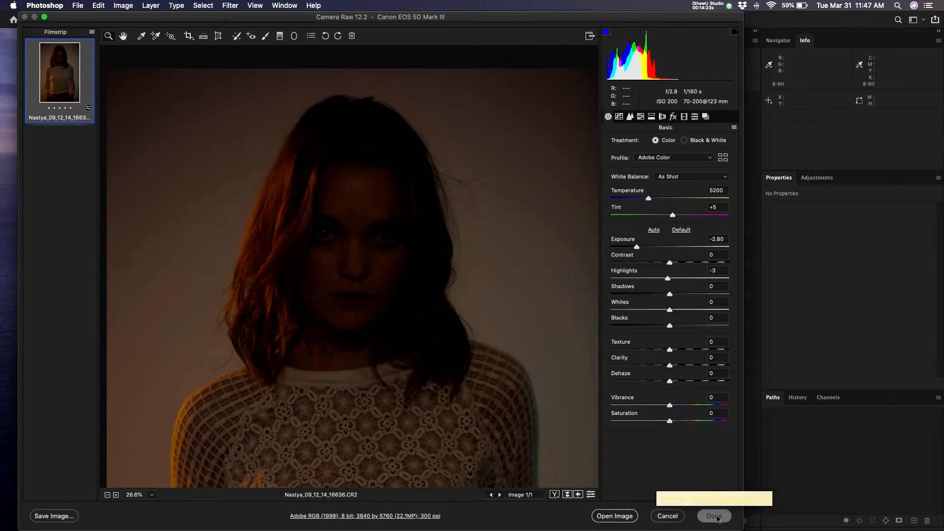
pyautogui.moveTo(442, 197); pyautogui.dragTo(356, 165)
pyautogui.click(481, 285)
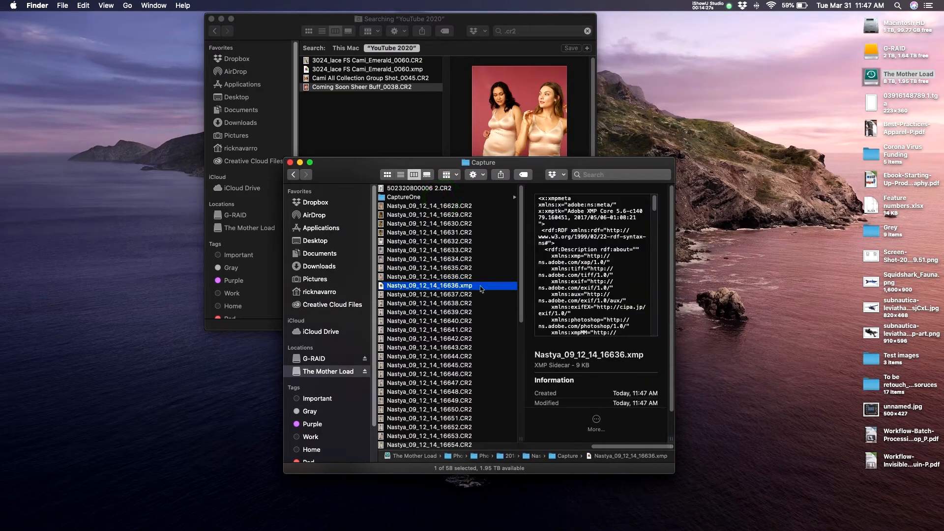
pyautogui.click(471, 277)
pyautogui.click(479, 287)
pyautogui.click(475, 278)
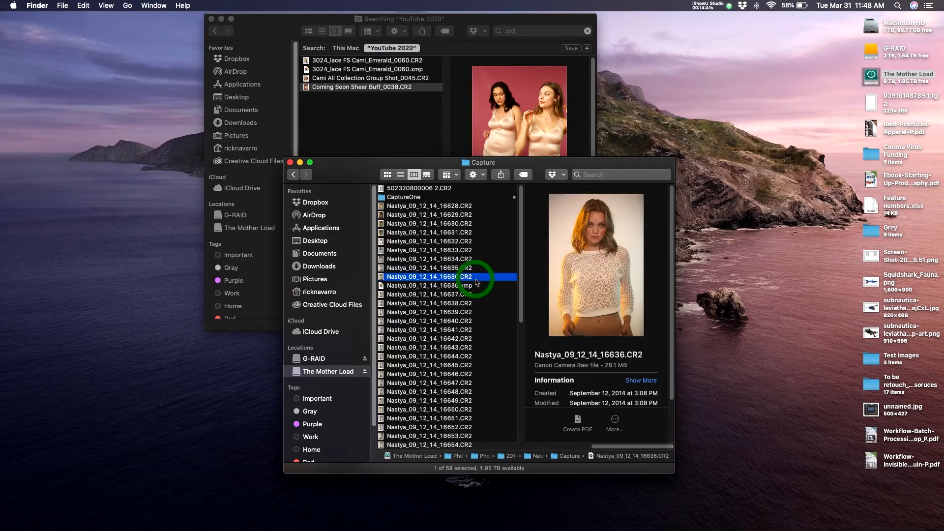
pyautogui.press('space')
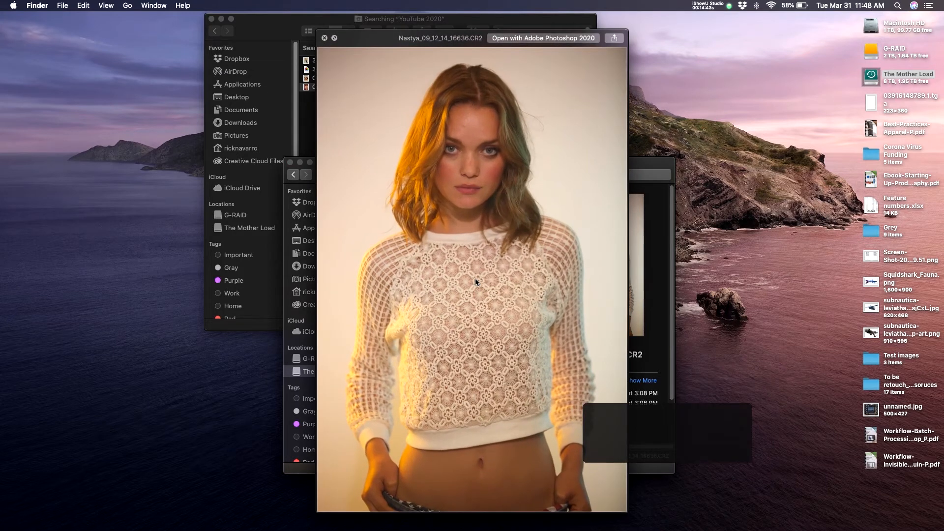
pyautogui.press('space')
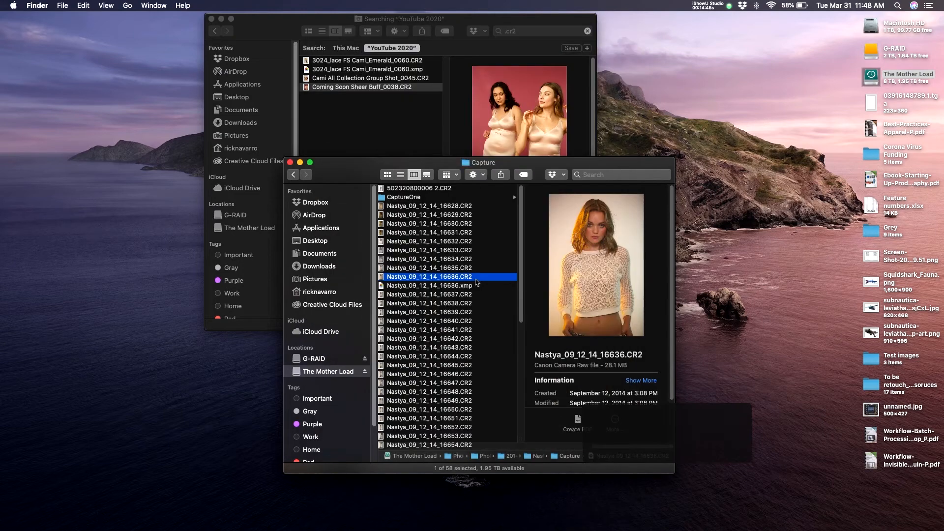
pyautogui.press('super+o')
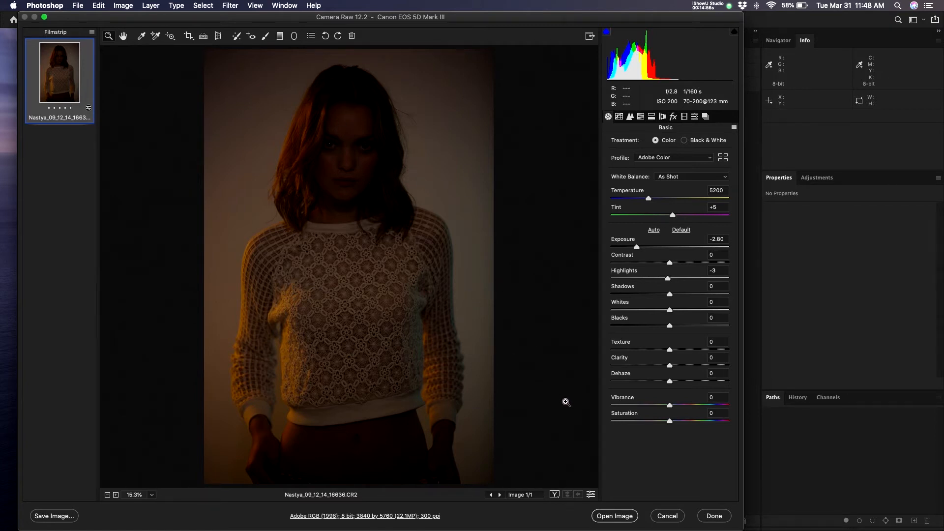
# - Open the darkened photo as a Photoshop document in full-screen view
pyautogui.click(621, 515)
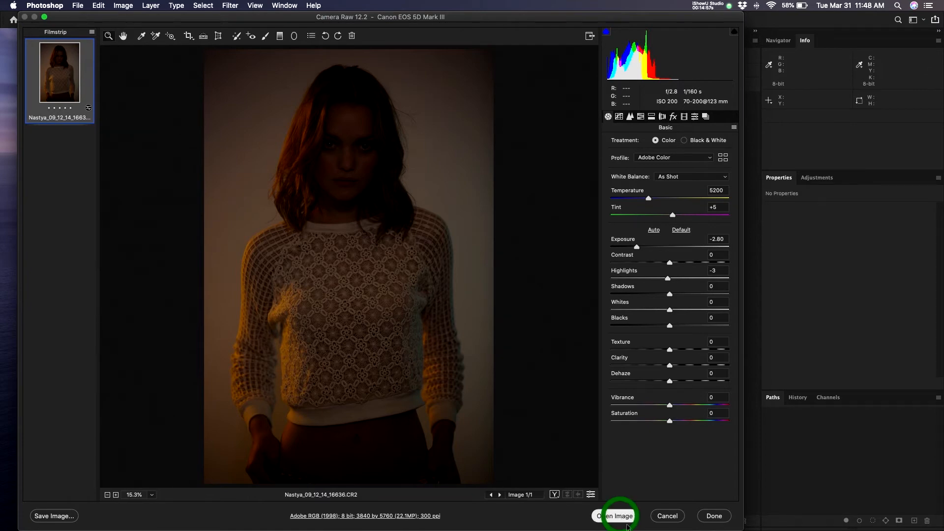
pyautogui.press('f')
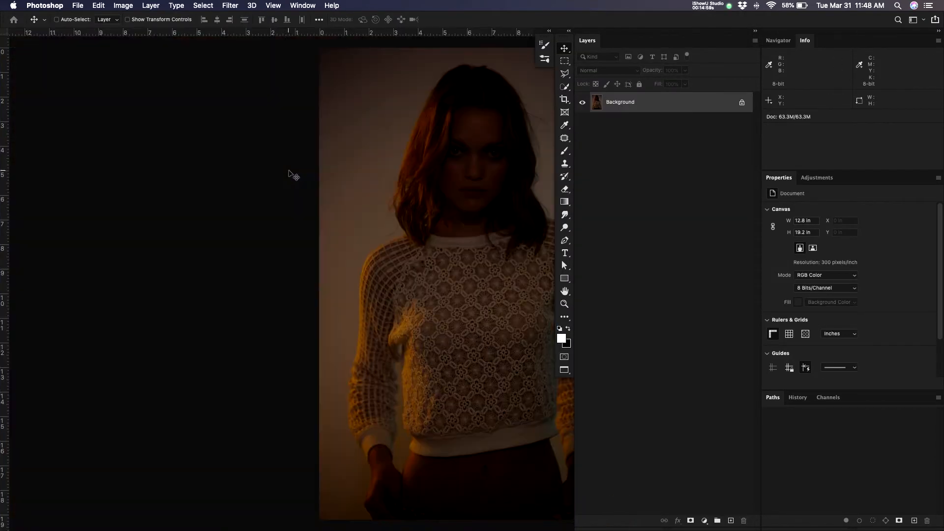
pyautogui.moveTo(469, 165); pyautogui.dragTo(324, 158)
# - Zoom around the face and figure, then close the document with Cmd+W
pyautogui.press('z')
pyautogui.click(310, 163)
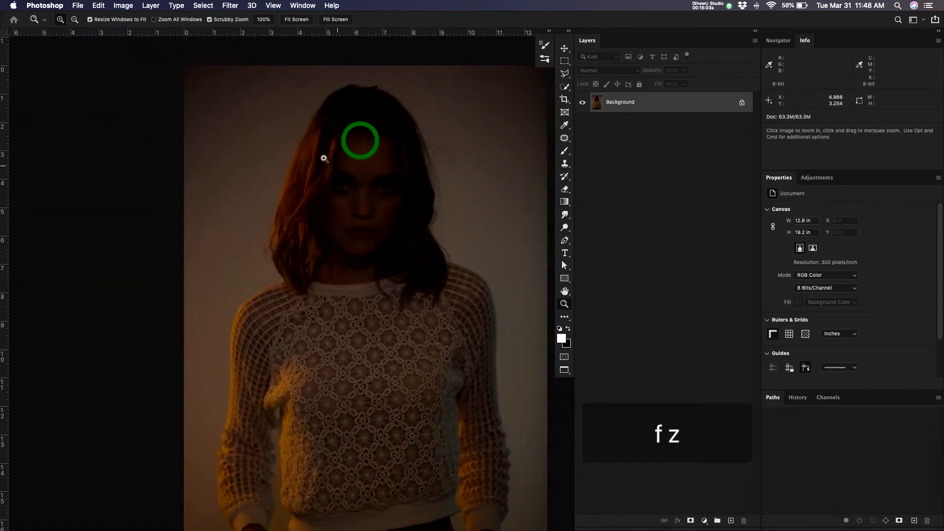
pyautogui.moveTo(358, 207); pyautogui.dragTo(316, 189)
pyautogui.moveTo(392, 297); pyautogui.dragTo(393, 237)
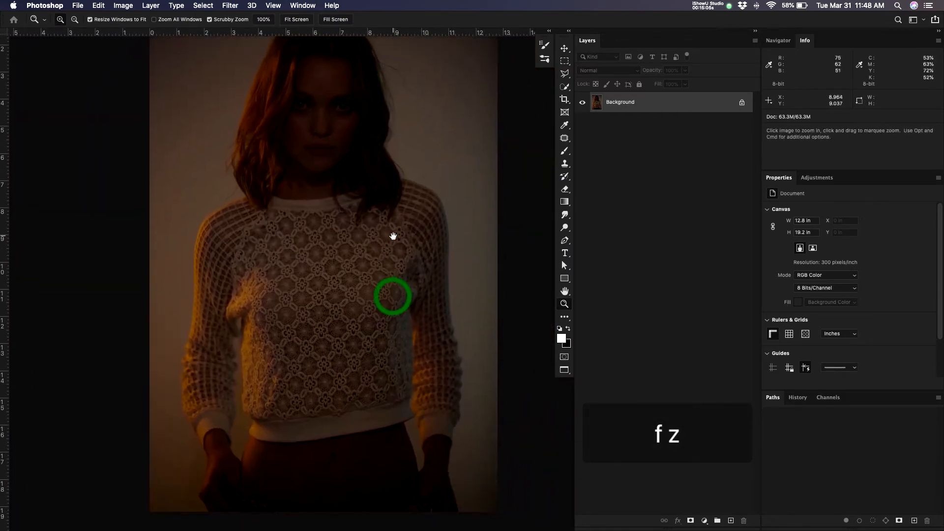
pyautogui.moveTo(356, 139); pyautogui.dragTo(358, 188)
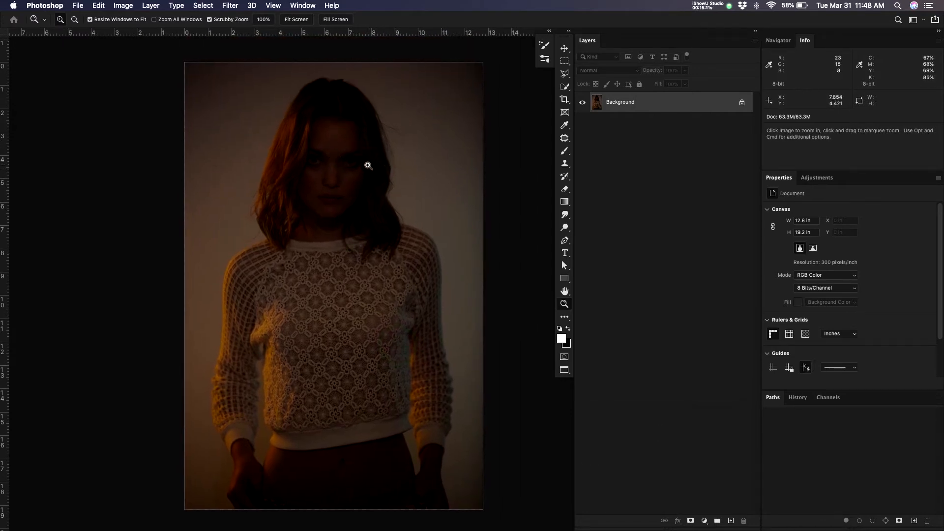
pyautogui.press('super+w')
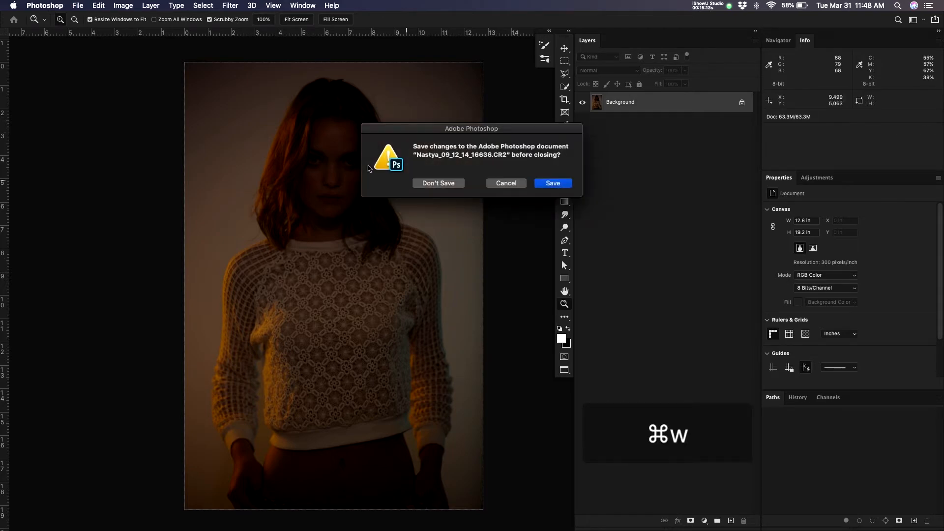
# - Discard the document's changes with Don't Save and bring the Finder Capture window forward
pyautogui.click(446, 185)
pyautogui.click(363, 171)
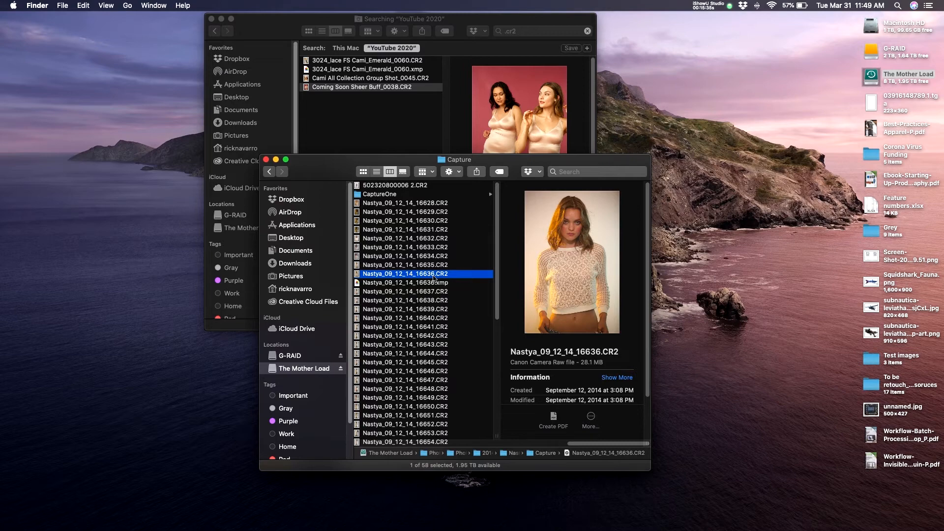
# - Reopen the CR2 raw file and reset it to Camera Raw Defaults (Exposure 0.00, Highlights 0)
pyautogui.press('super+o')
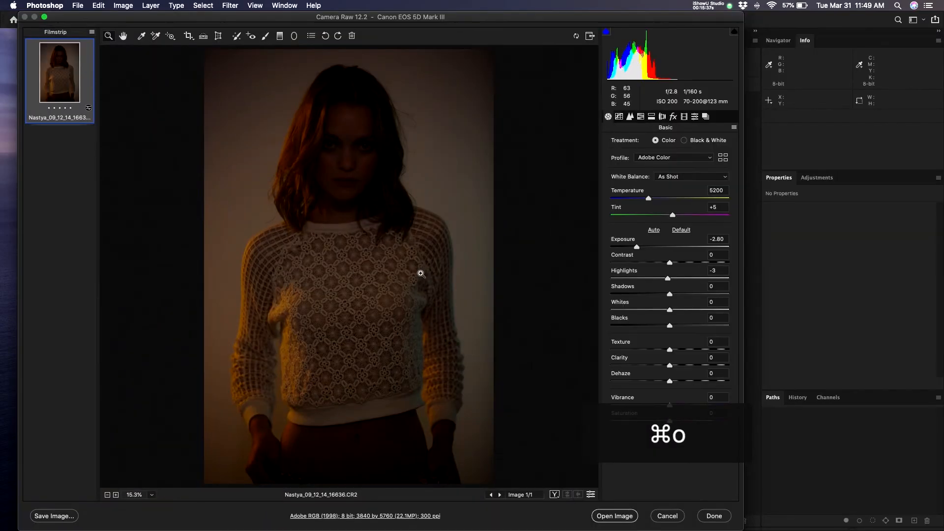
pyautogui.click(734, 127)
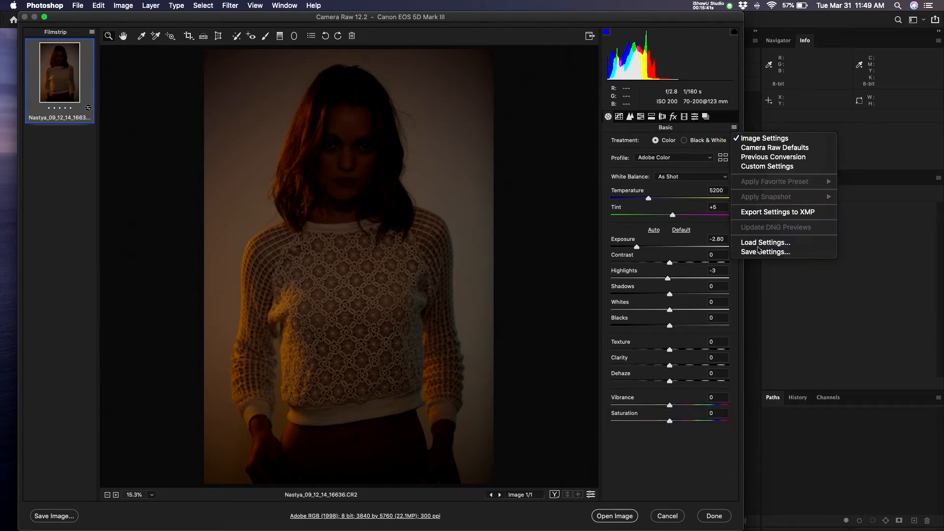
pyautogui.click(775, 149)
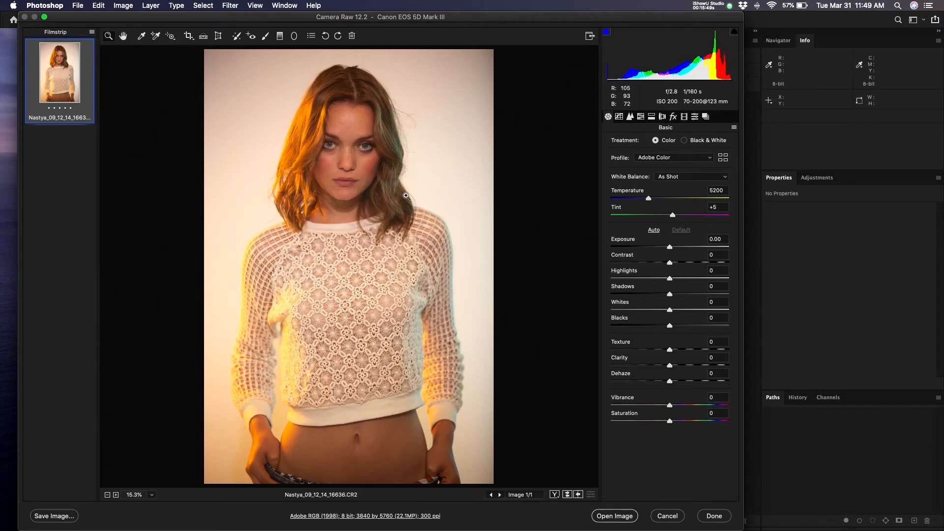
# - Zoom into the forehead and back out to the full figure, then open the White Balance presets
pyautogui.click(348, 139)
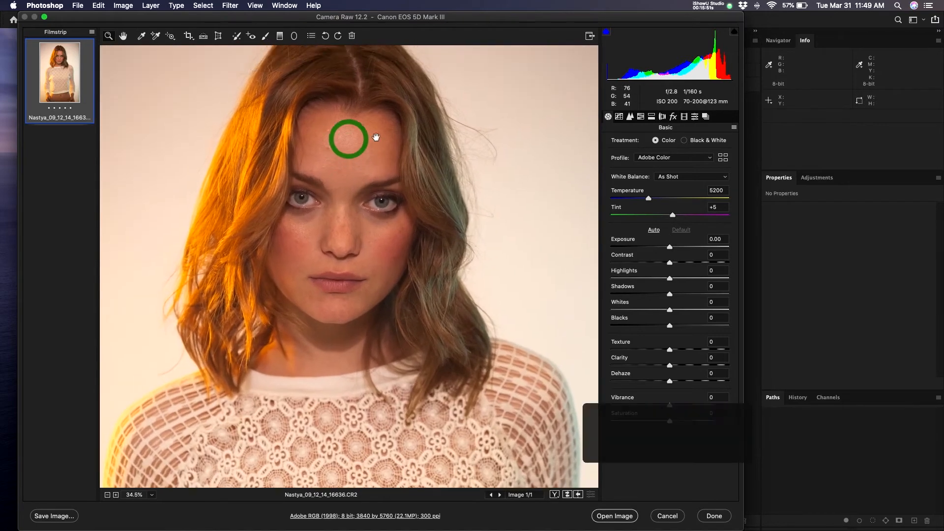
pyautogui.moveTo(420, 202); pyautogui.dragTo(422, 270)
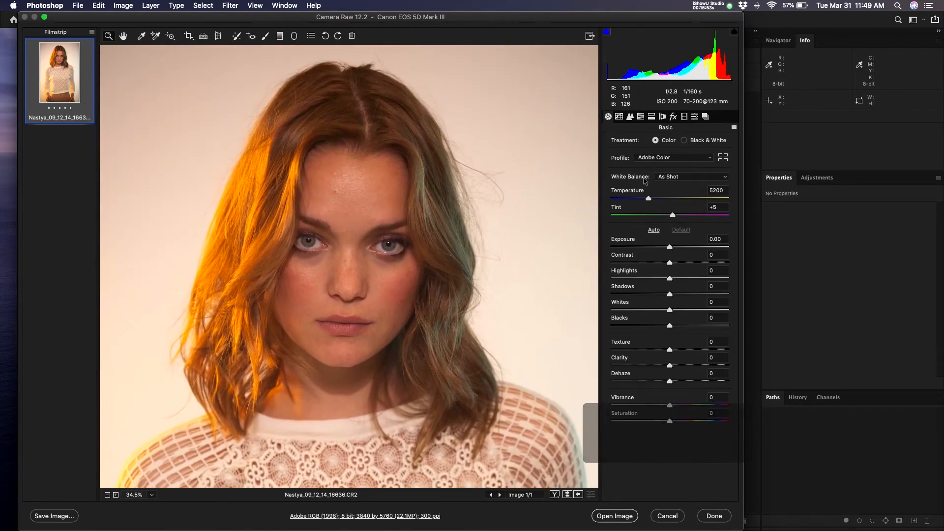
pyautogui.keyDown('alt'); pyautogui.click(462, 158); pyautogui.keyUp('alt')
pyautogui.moveTo(475, 279); pyautogui.dragTo(472, 220)
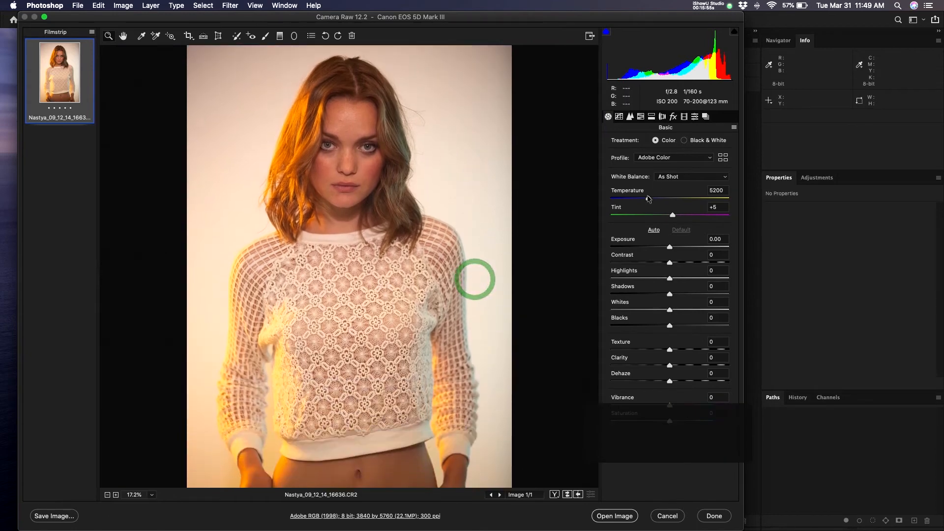
pyautogui.moveTo(394, 266); pyautogui.dragTo(411, 248)
pyautogui.moveTo(403, 204); pyautogui.dragTo(464, 212)
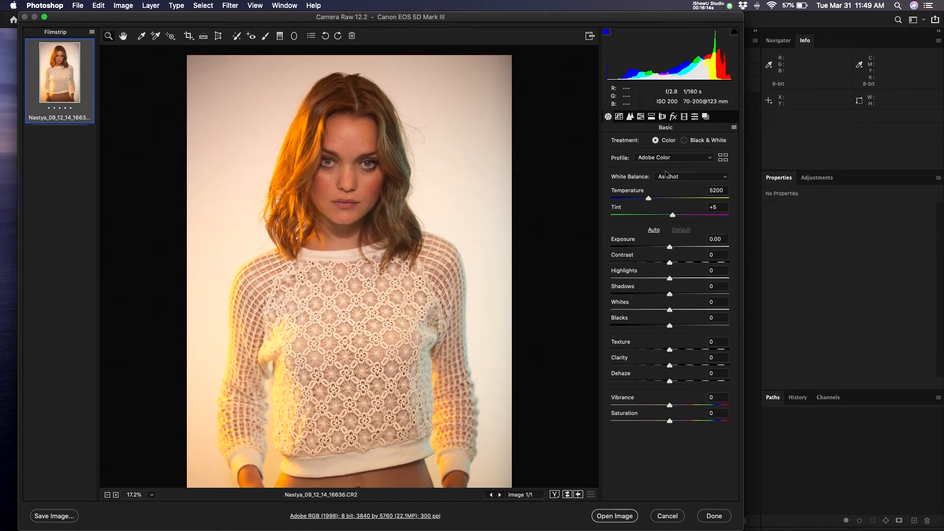
pyautogui.click(684, 182)
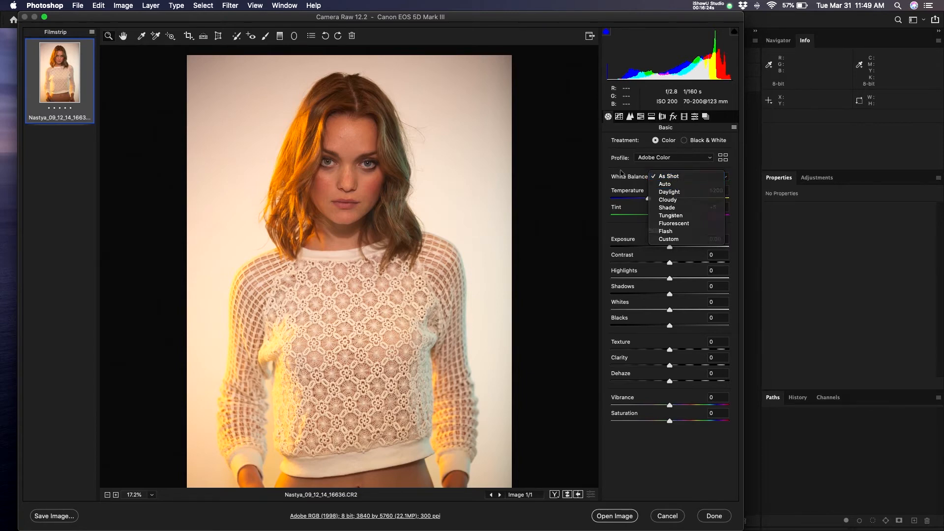
# - Try warmer white balance, raising Temperature to 6300 and then to 13250
pyautogui.click(621, 170)
pyautogui.moveTo(648, 200)
pyautogui.mouseDown()
pyautogui.moveTo(662, 199)
pyautogui.moveTo(648, 205)
pyautogui.mouseUp()
pyautogui.click(677, 176)
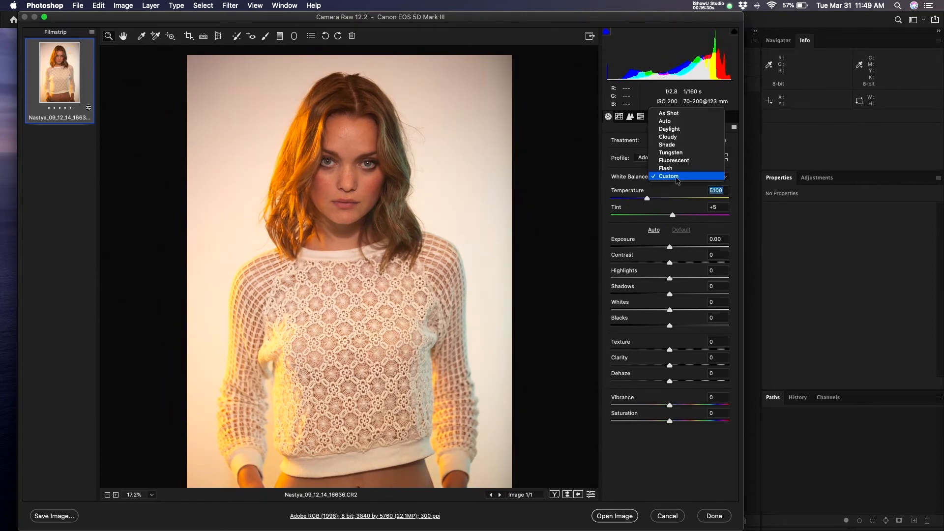
pyautogui.click(669, 113)
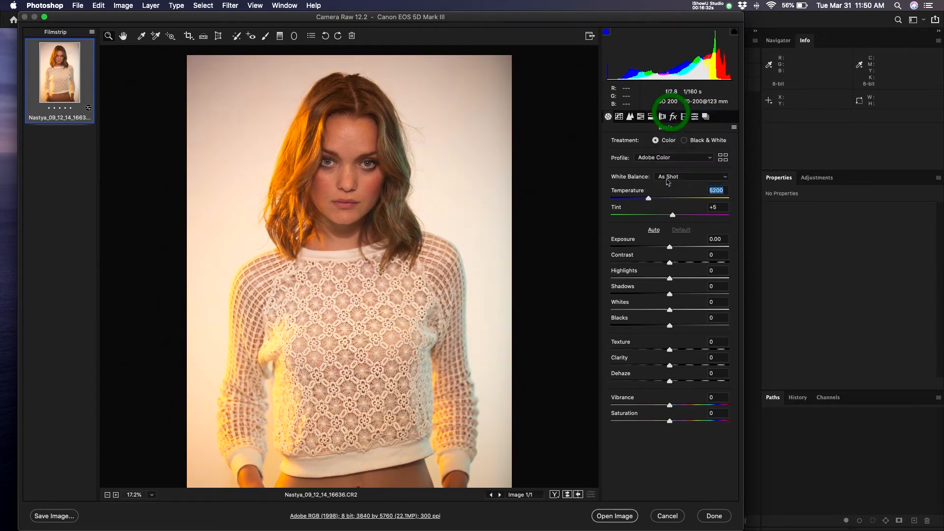
pyautogui.moveTo(649, 199); pyautogui.dragTo(698, 199)
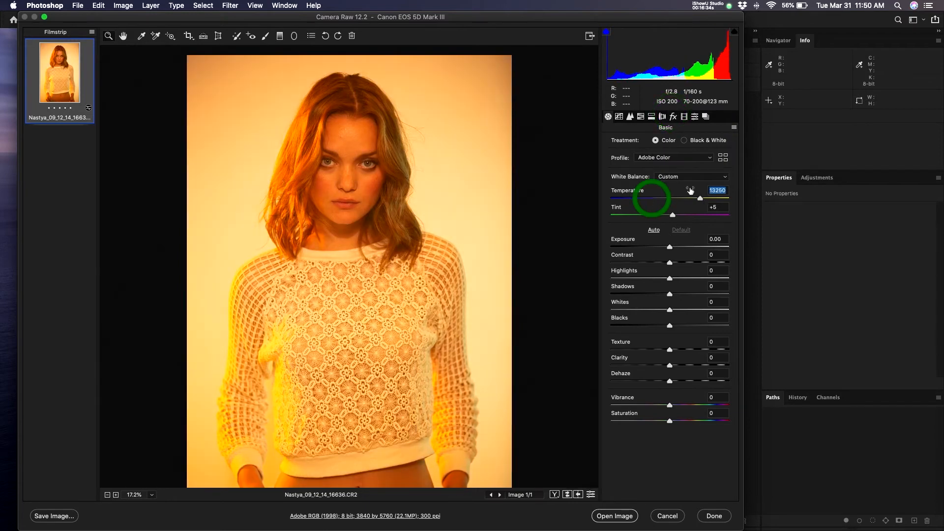
# - Return white balance to As Shot (Temperature 5200, Tint +5) and open the Profile list
pyautogui.click(678, 175)
pyautogui.click(678, 114)
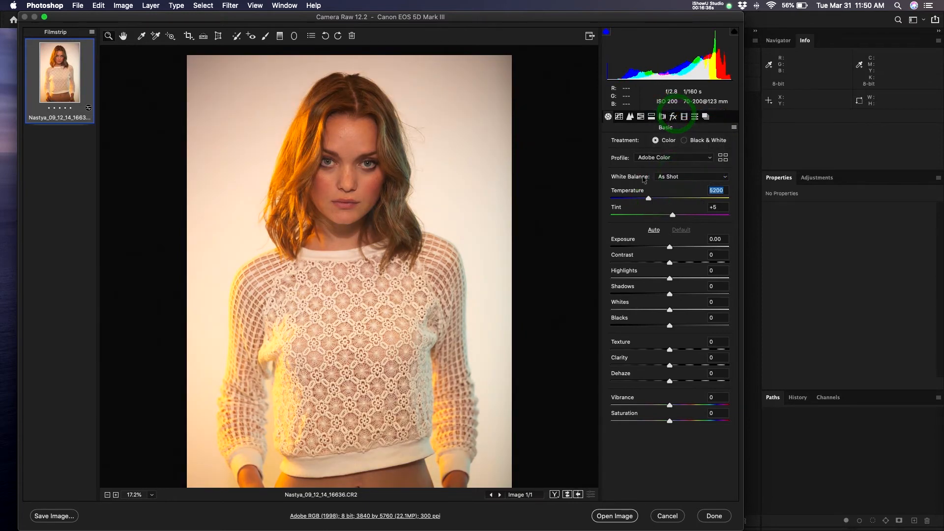
pyautogui.click(693, 180)
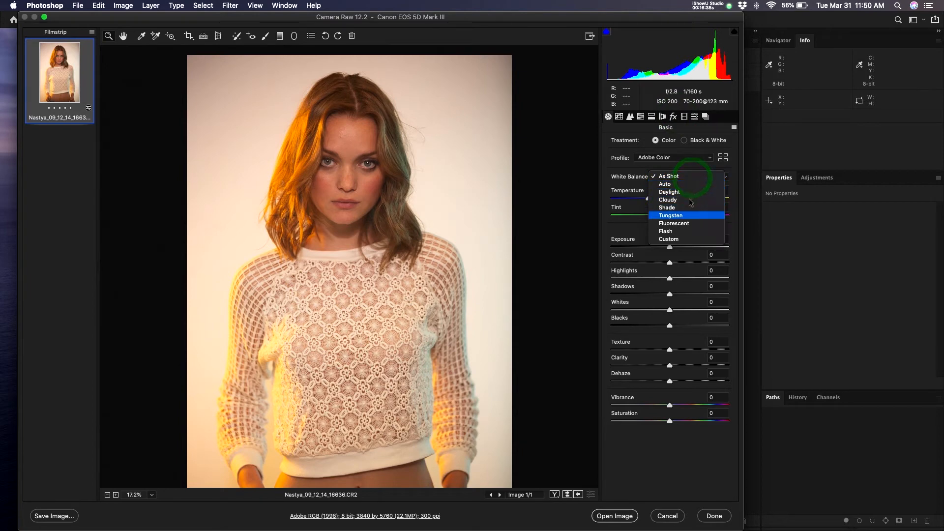
pyautogui.click(672, 176)
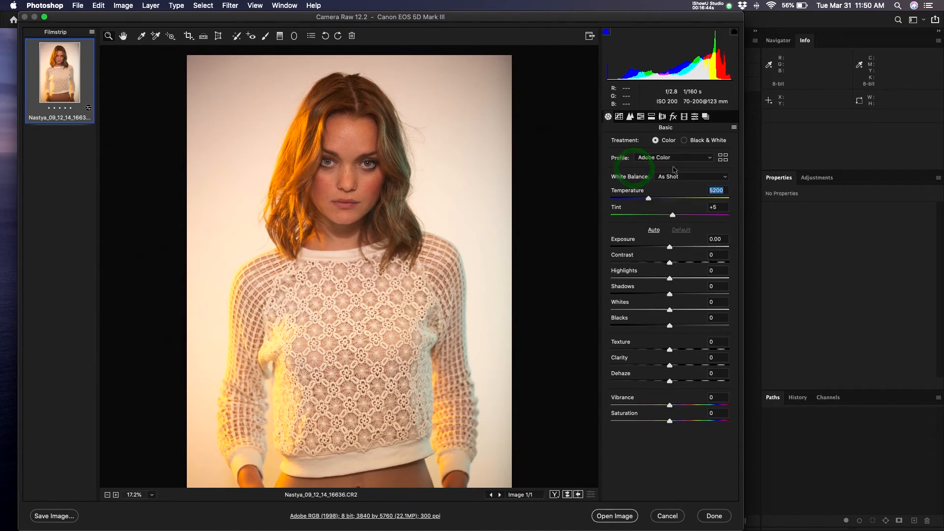
pyautogui.click(688, 158)
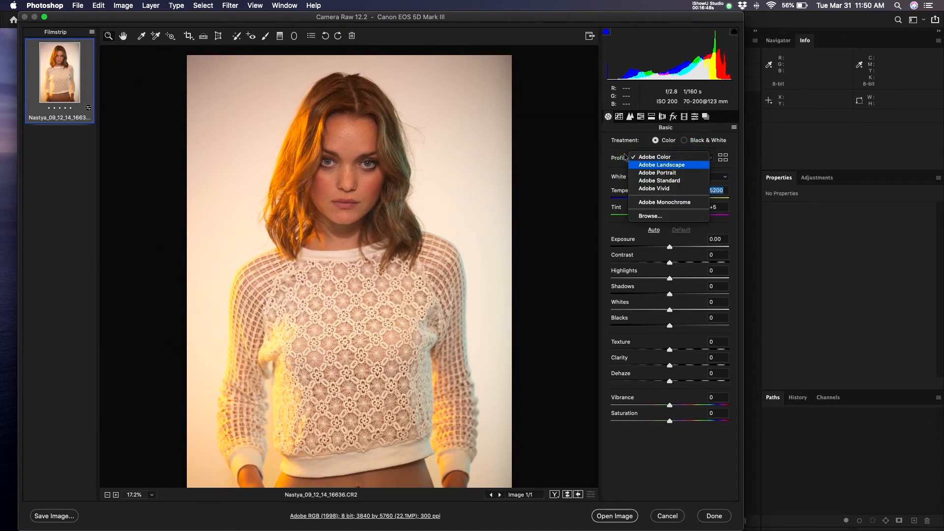
# - Preview profiles in the Profile Browser, keep Adobe Color, and show the Tone Curve panel
pyautogui.click(723, 157)
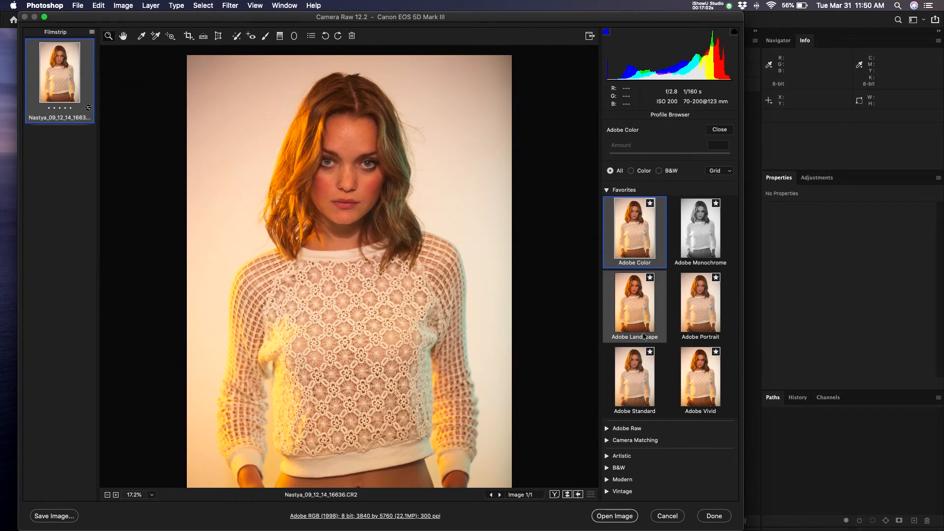
pyautogui.click(718, 130)
pyautogui.click(619, 117)
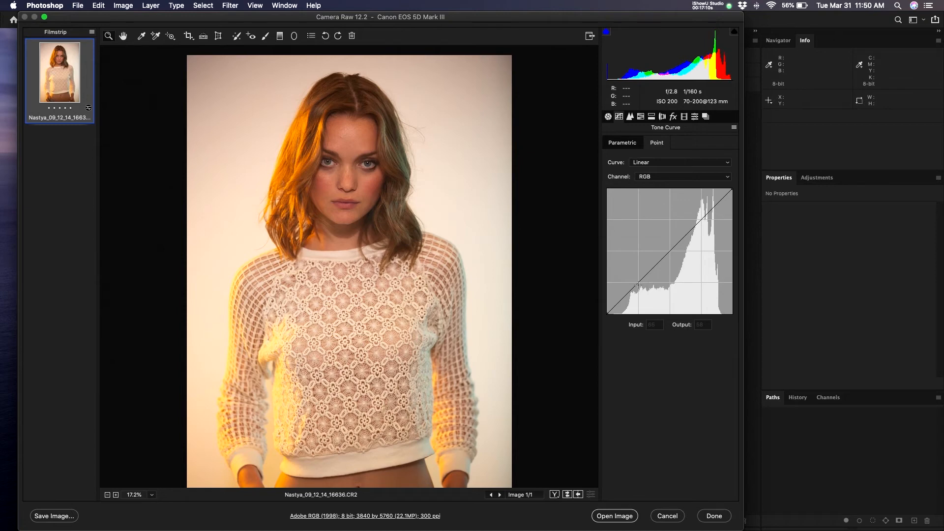
pyautogui.moveTo(638, 285); pyautogui.dragTo(641, 288)
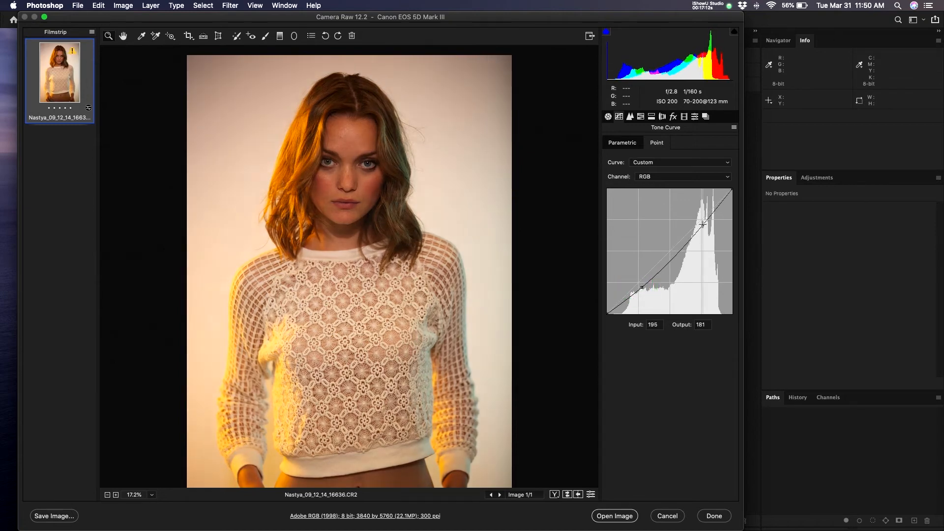
pyautogui.moveTo(703, 224); pyautogui.dragTo(723, 330)
pyautogui.moveTo(642, 289); pyautogui.dragTo(679, 366)
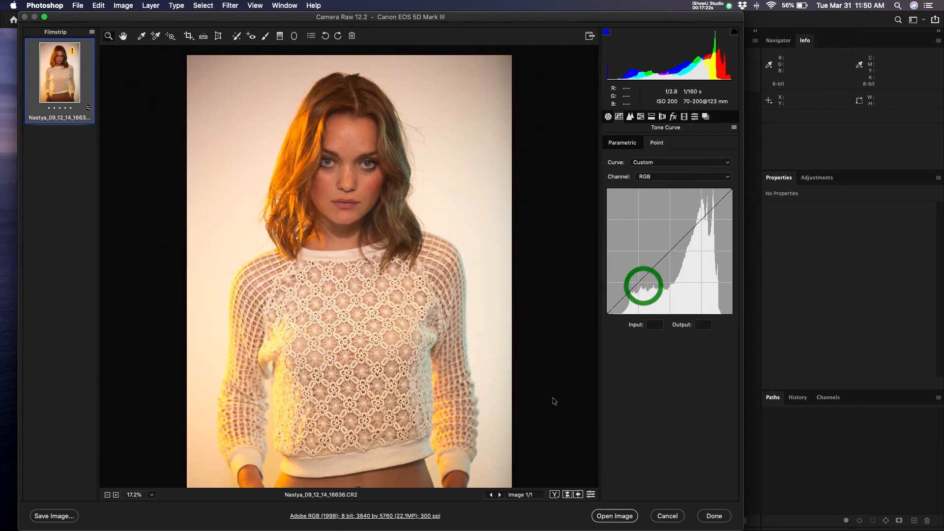
pyautogui.moveTo(634, 287); pyautogui.dragTo(702, 222)
pyautogui.moveTo(703, 279); pyautogui.dragTo(639, 286)
pyautogui.click(681, 162)
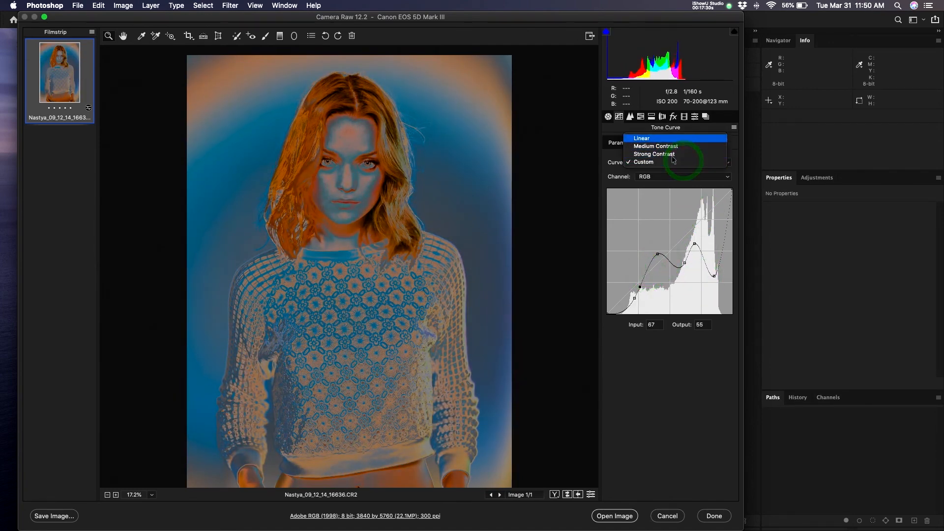
pyautogui.click(665, 138)
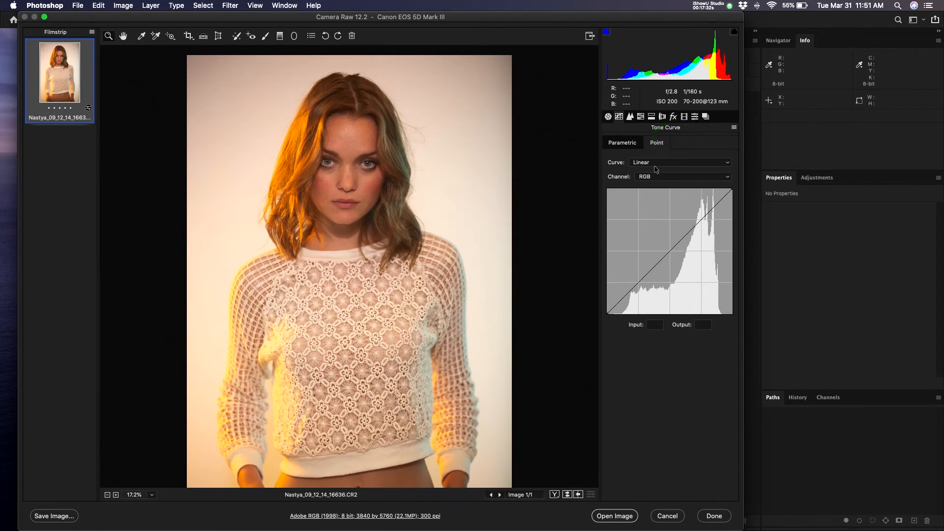
# - Set the parametric curve to Highlights +28, Lights -67, Darks 0 and Shadows -84
pyautogui.click(623, 147)
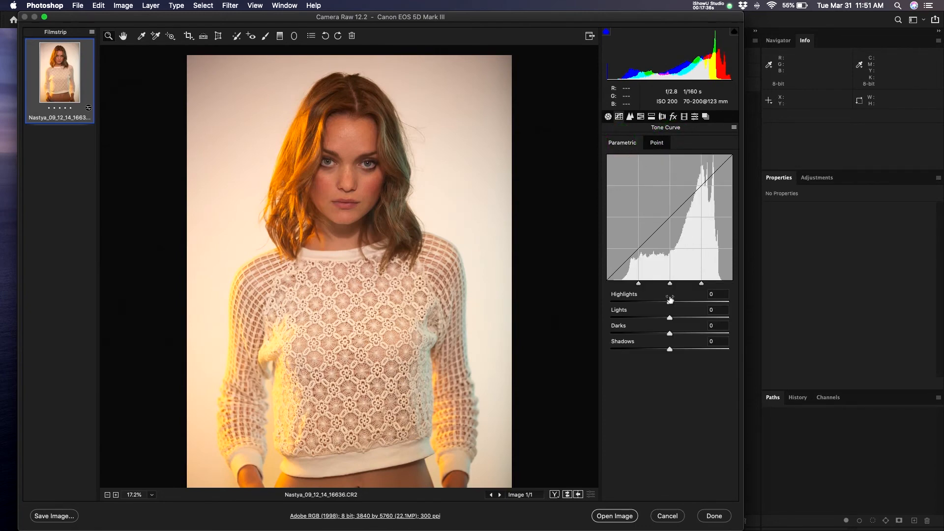
pyautogui.moveTo(669, 302)
pyautogui.mouseDown()
pyautogui.moveTo(645, 302)
pyautogui.moveTo(691, 302)
pyautogui.moveTo(657, 303)
pyautogui.moveTo(687, 304)
pyautogui.moveTo(662, 319)
pyautogui.moveTo(675, 354)
pyautogui.mouseUp()
pyautogui.moveTo(655, 317); pyautogui.dragTo(634, 320)
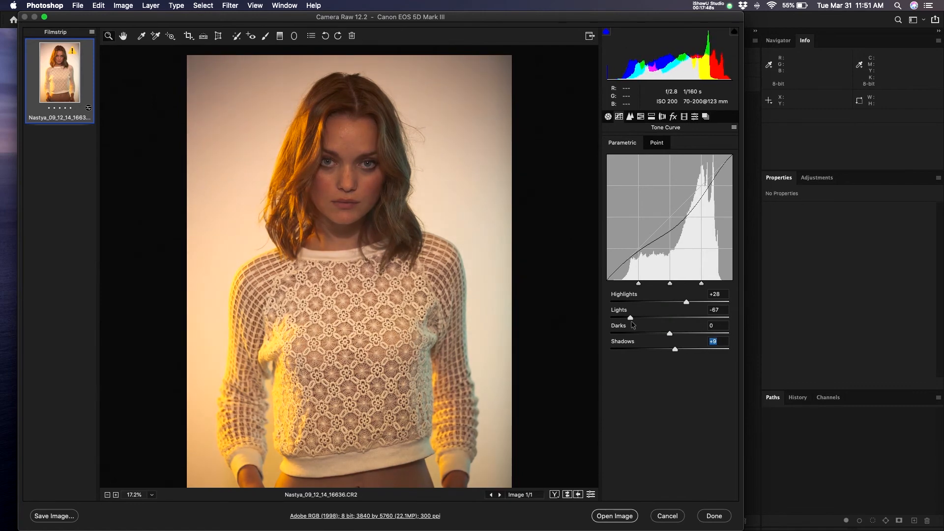
pyautogui.moveTo(674, 348); pyautogui.dragTo(620, 351)
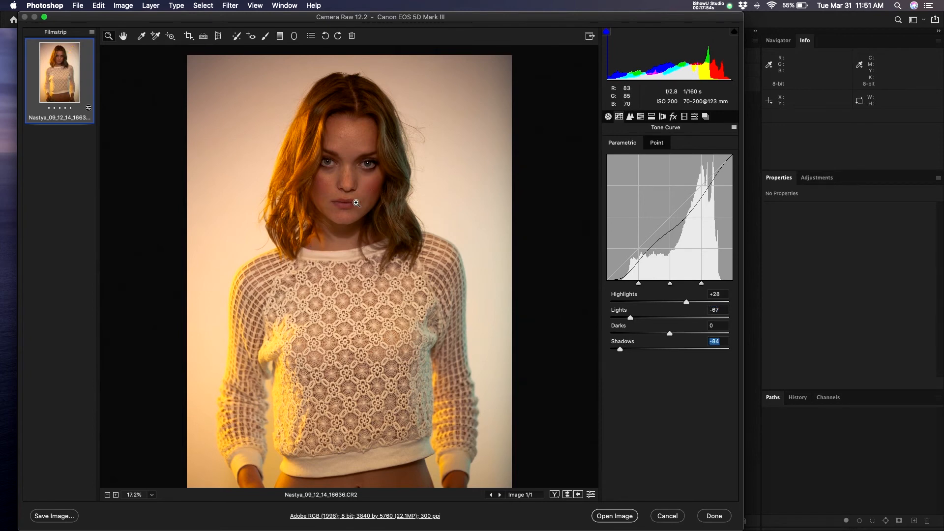
pyautogui.scroll(-3, 373, 187)
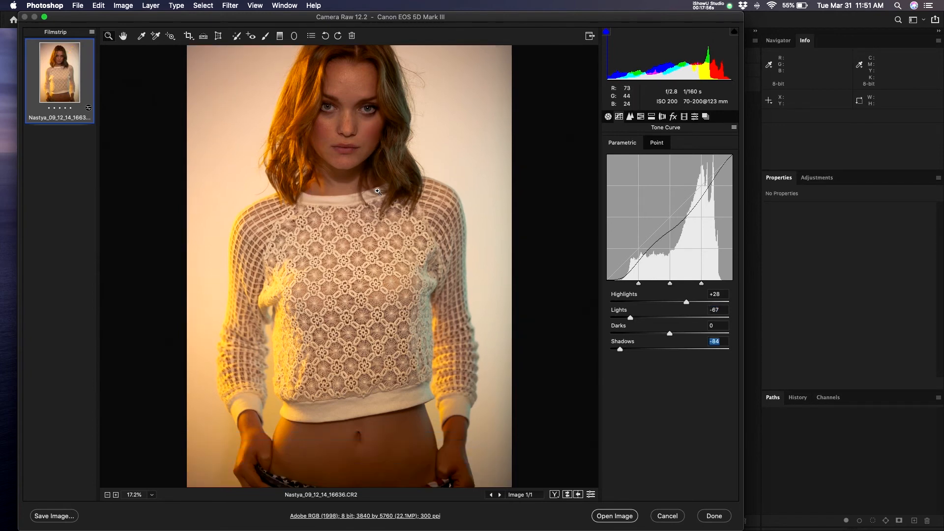
pyautogui.scroll(2, 378, 191)
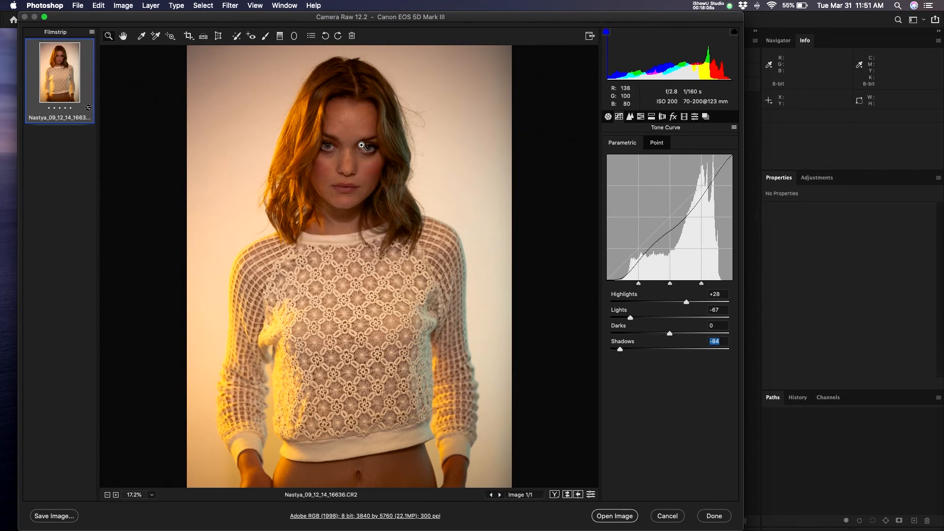
# - Zoom in on the model's face to inspect the deepened tones, then reframe the portrait
pyautogui.moveTo(354, 140); pyautogui.dragTo(382, 136)
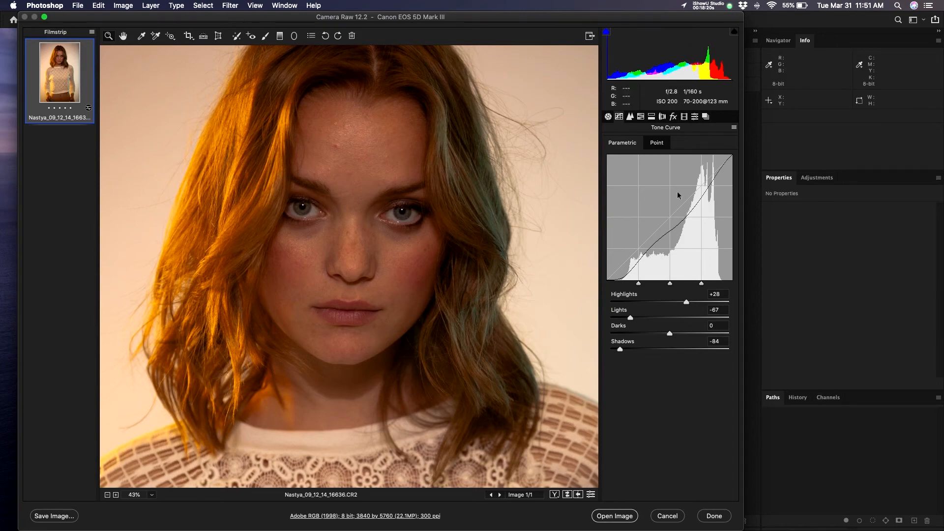
pyautogui.moveTo(475, 227); pyautogui.dragTo(437, 250)
pyautogui.moveTo(348, 195); pyautogui.dragTo(363, 193)
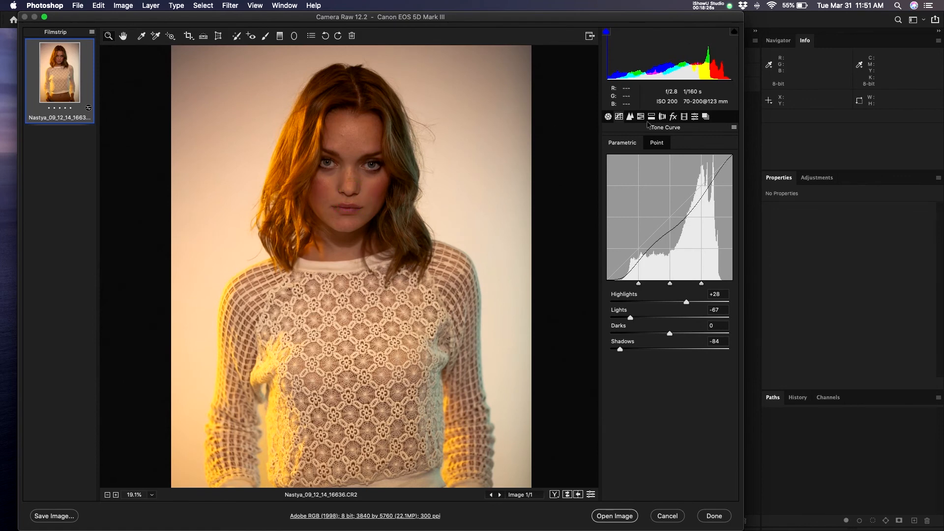
# - Check sharpening and noise reduction zoomed on the face, leave them unchanged, then show HSL Hue settings
pyautogui.click(630, 117)
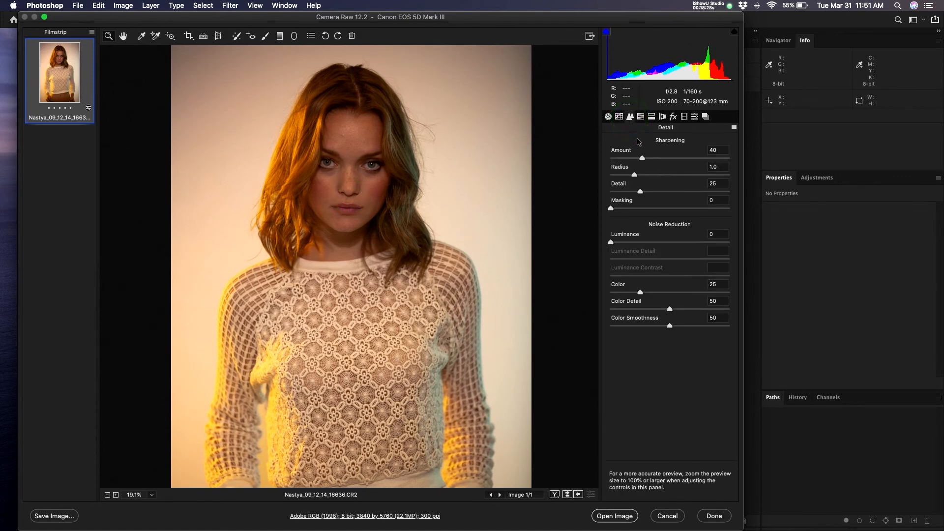
pyautogui.moveTo(313, 143); pyautogui.dragTo(336, 139)
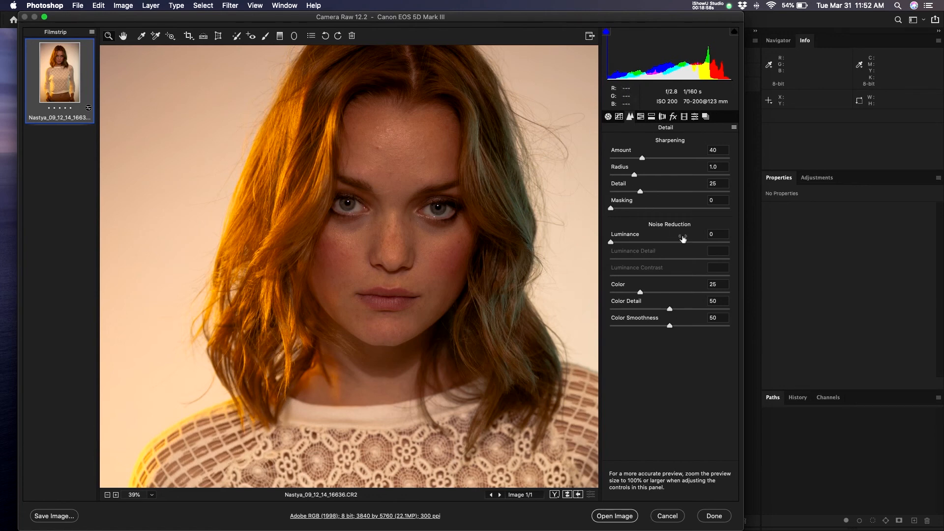
pyautogui.click(642, 117)
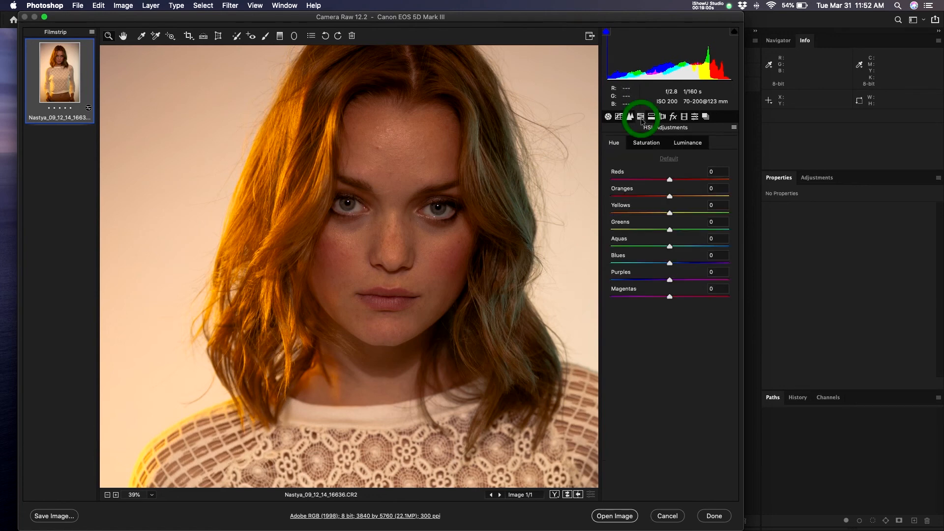
# - Zoom the preview to about 31% on the face and lower Oranges saturation to mute the hair
pyautogui.moveTo(430, 216); pyautogui.dragTo(421, 222)
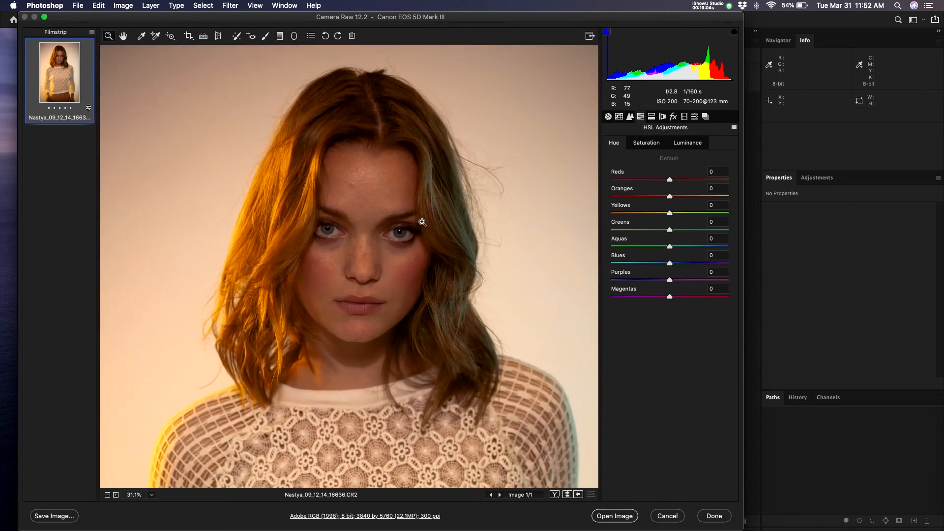
pyautogui.moveTo(376, 247); pyautogui.dragTo(377, 248)
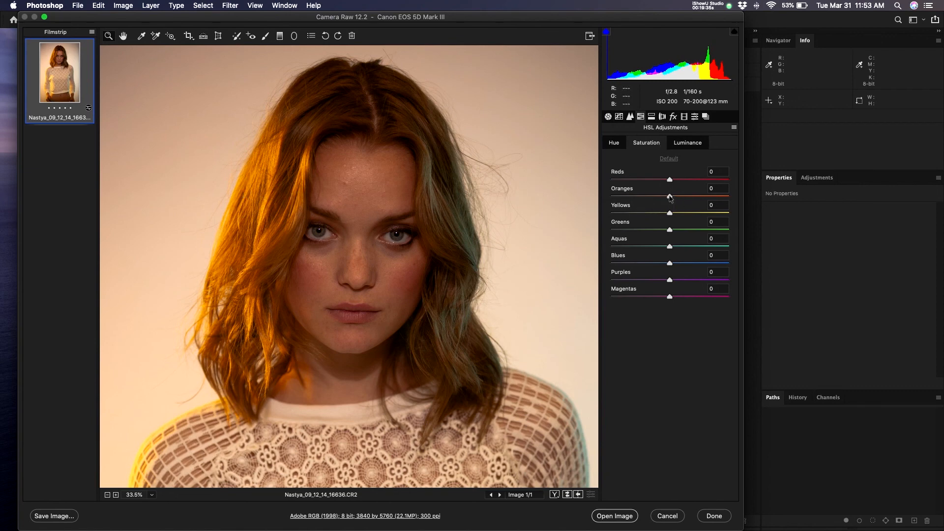
pyautogui.moveTo(670, 198); pyautogui.dragTo(658, 198)
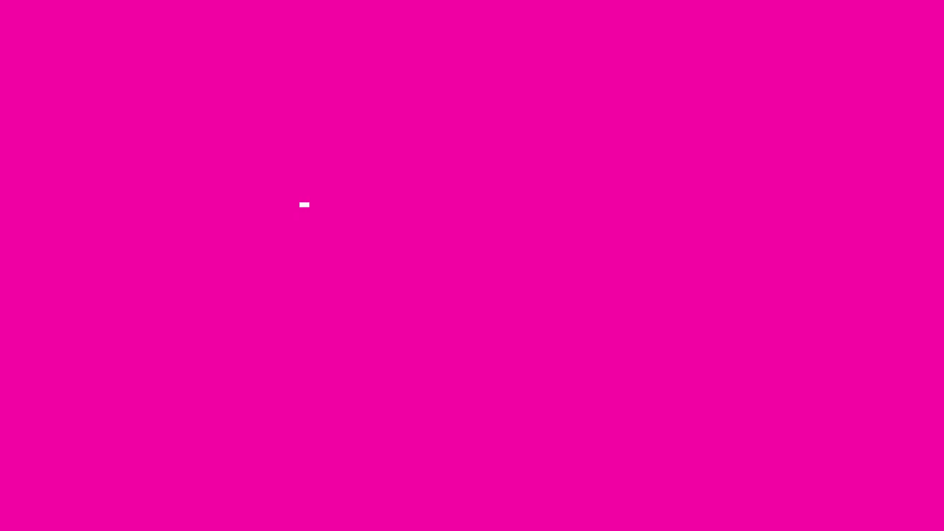